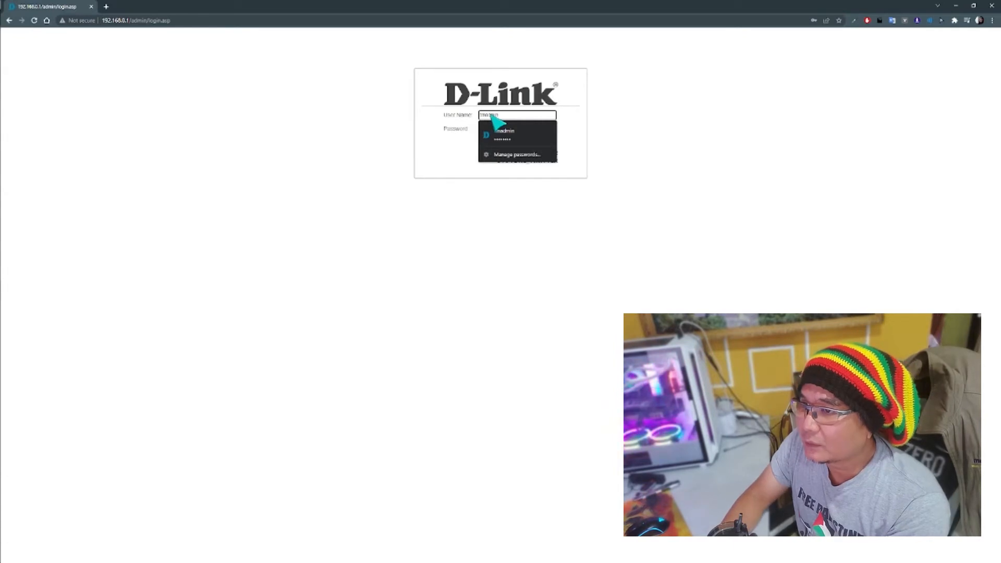
Log in to the router's admin page with the saved user name and password
left_click(503, 134)
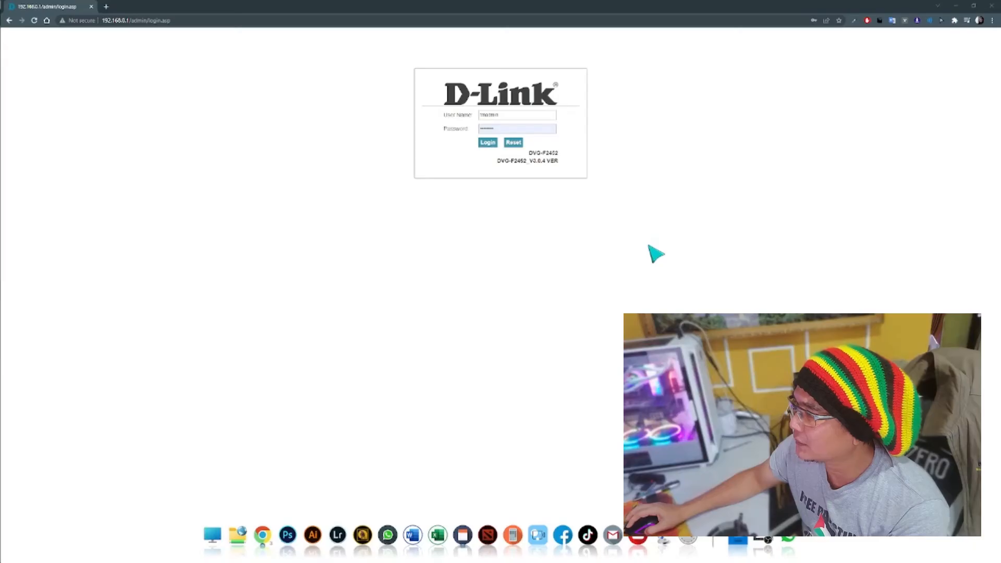
left_click(489, 143)
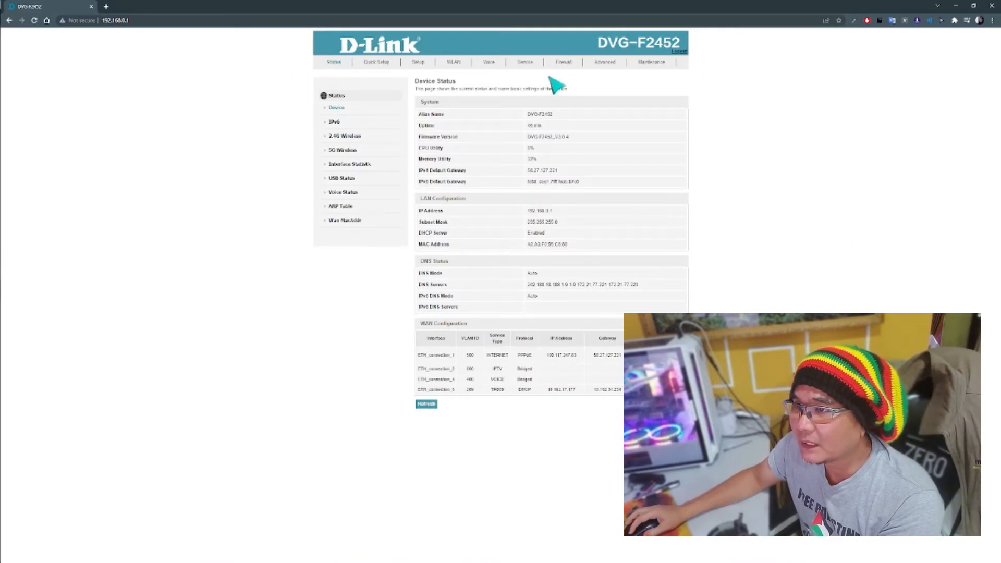
View the firewall's URL Blocking and Domain Blocking settings, and start adding a new rule in its Schedule settings
left_click(564, 63)
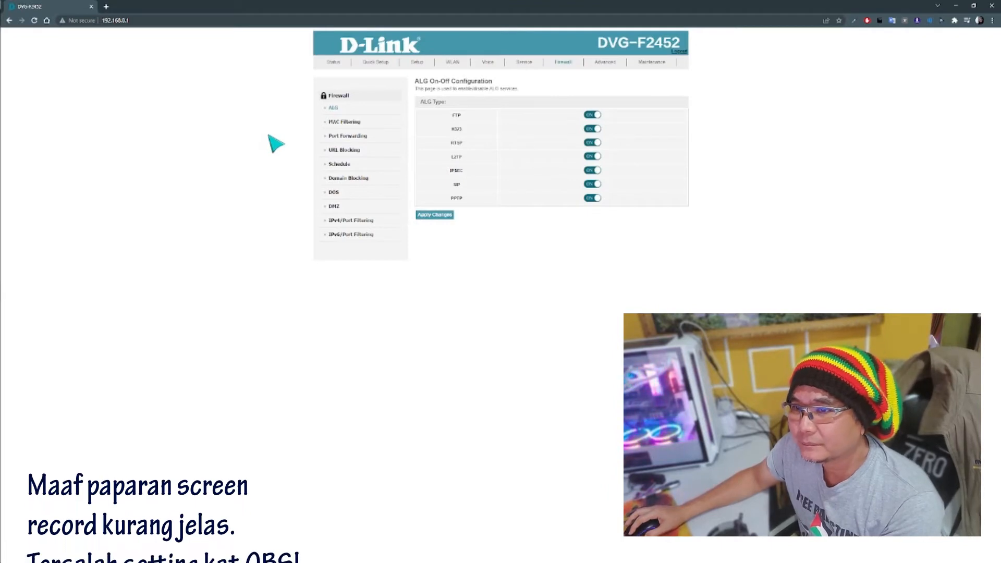
left_click(342, 151)
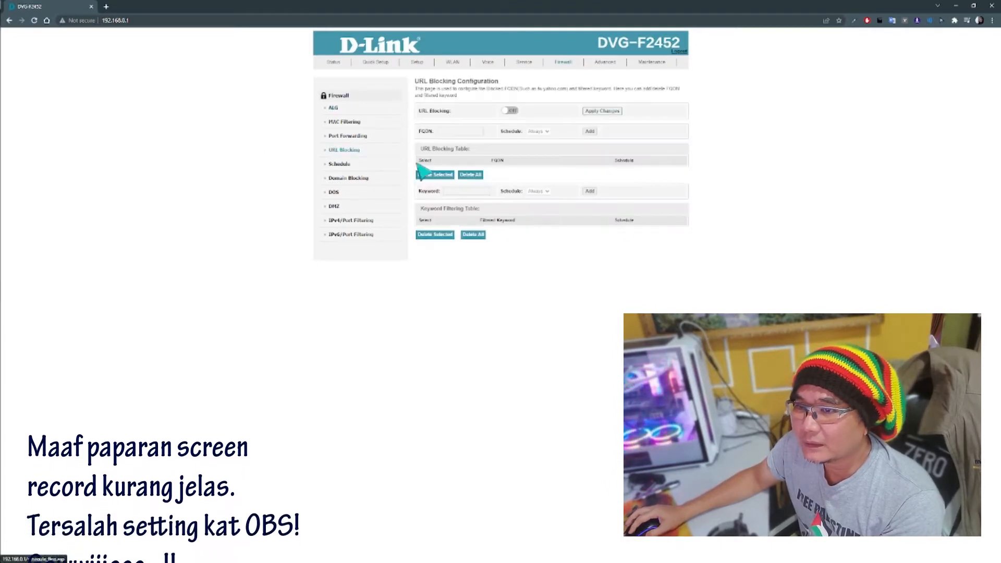
left_click(350, 180)
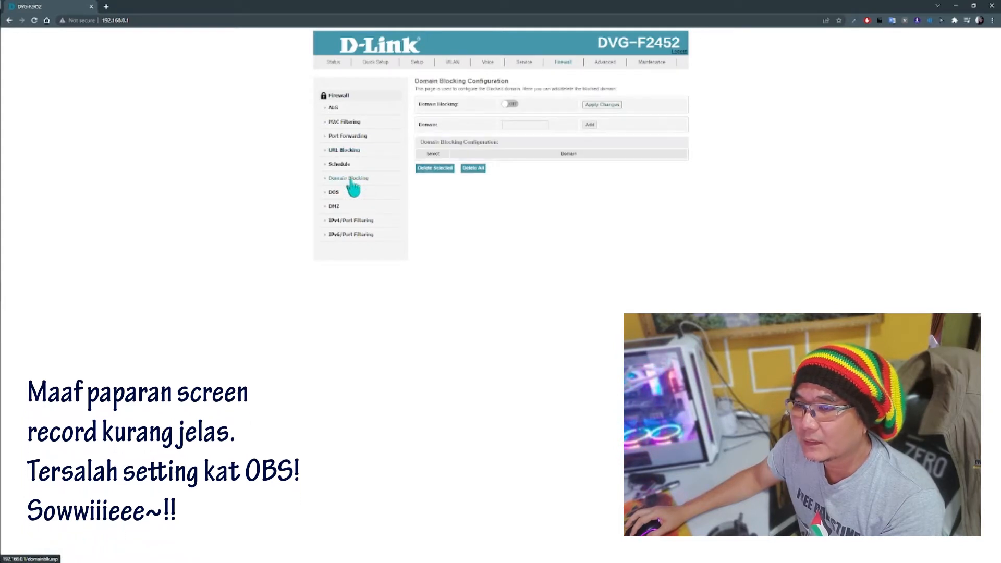
left_click(344, 169)
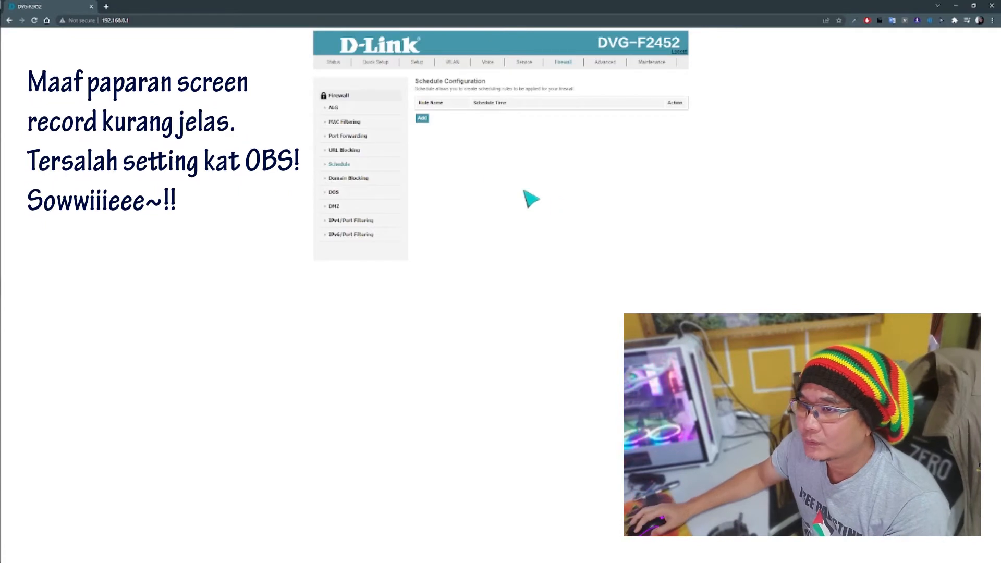
left_click(422, 118)
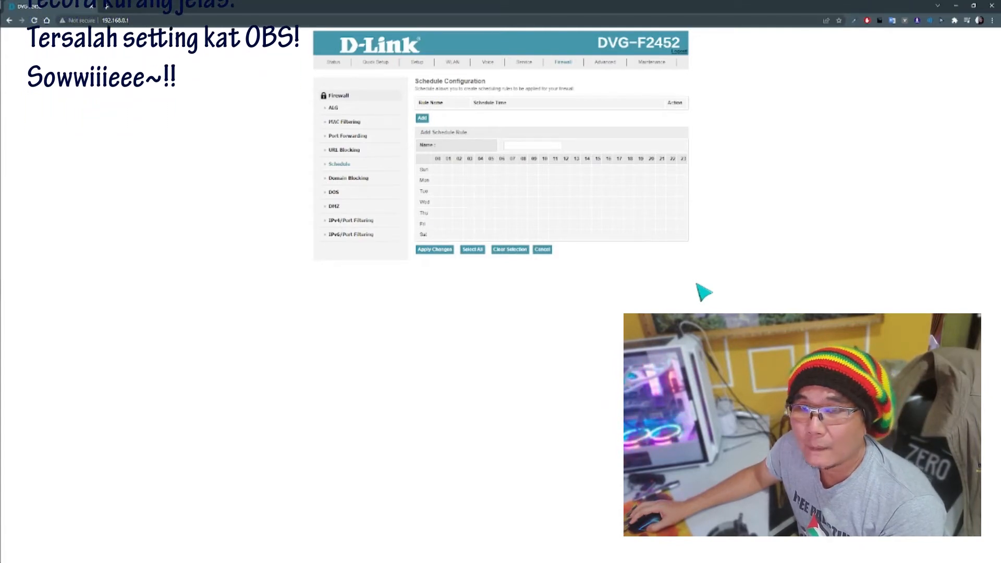
Mark hours 00 to 13, 17 to 19 and 23 for Monday through Friday in the new schedule rule
left_click(437, 181)
left_click_drag(437, 181, 579, 224)
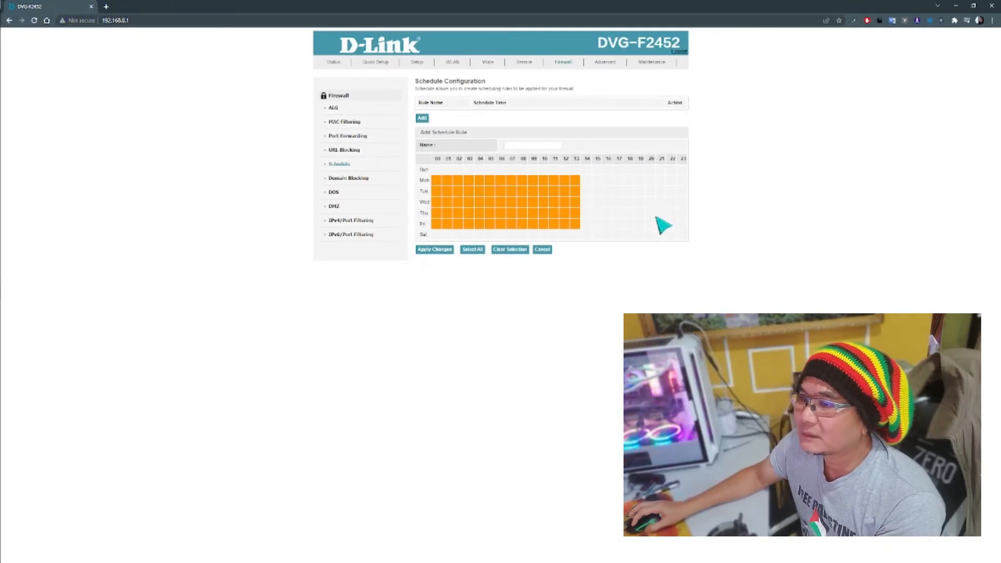
left_click(619, 181)
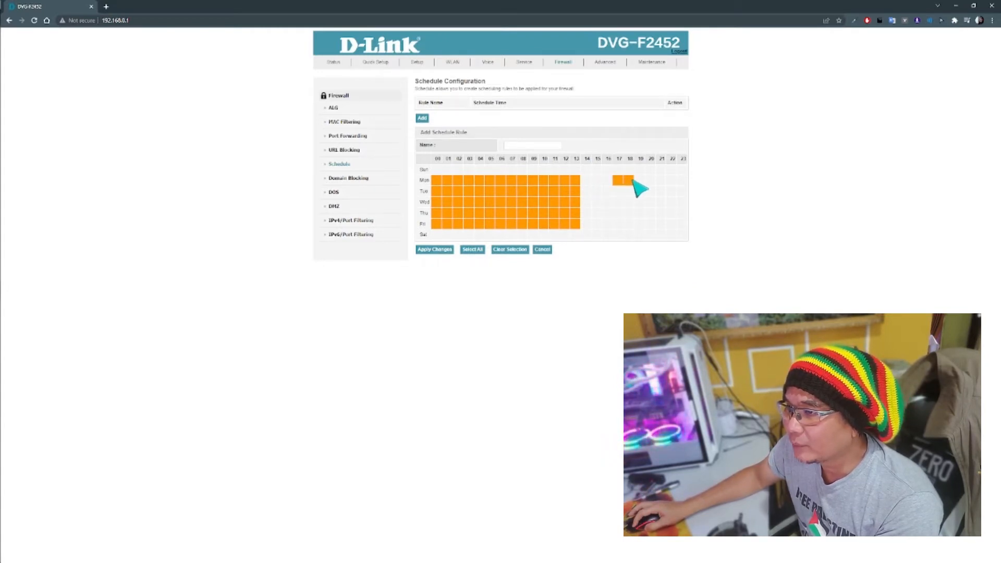
left_click_drag(638, 181, 641, 225)
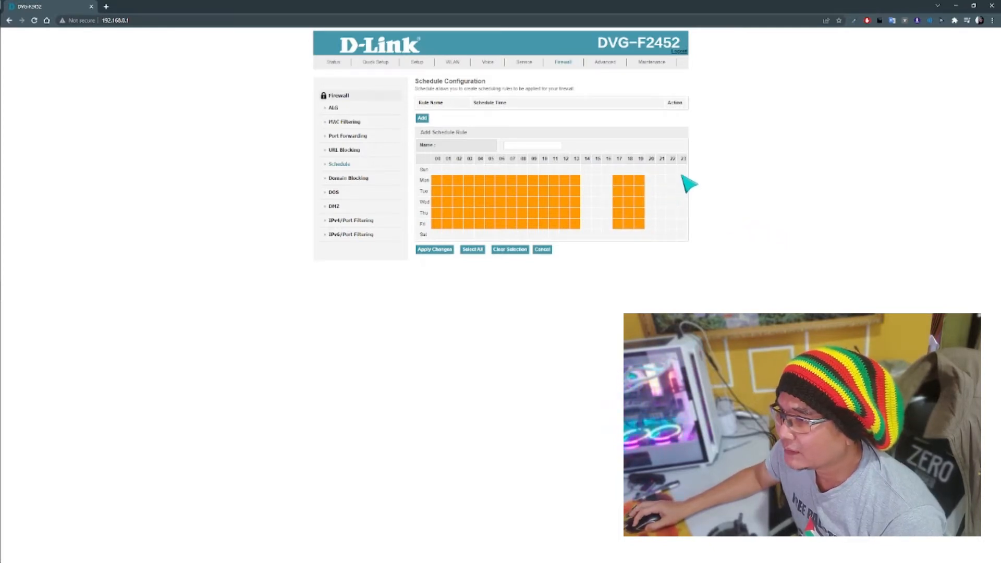
left_click_drag(683, 180, 686, 228)
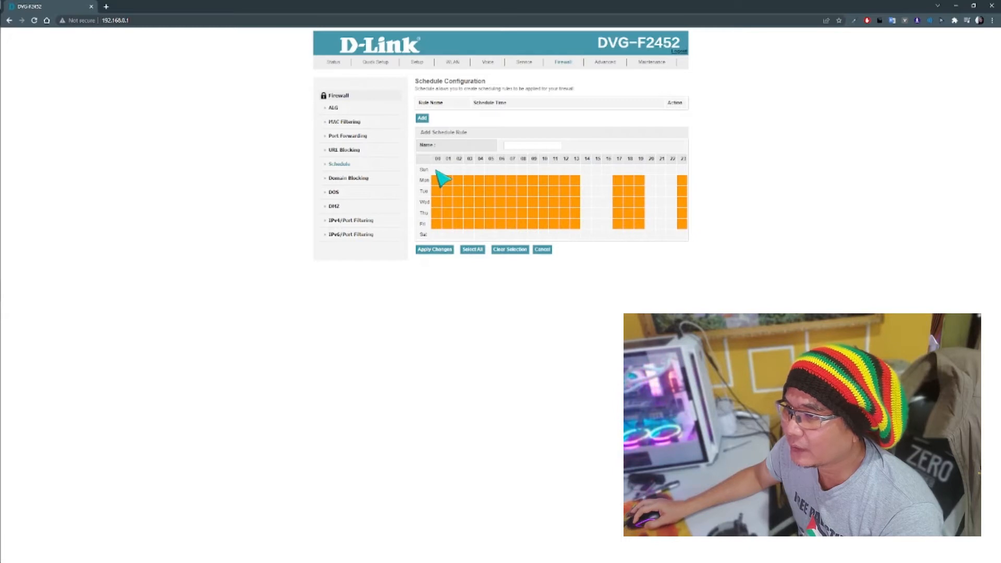
Mark hours 00 to 08, 12 to 13 and 17 to 19 for Sunday and Saturday in the schedule rule
left_click_drag(641, 171, 612, 172)
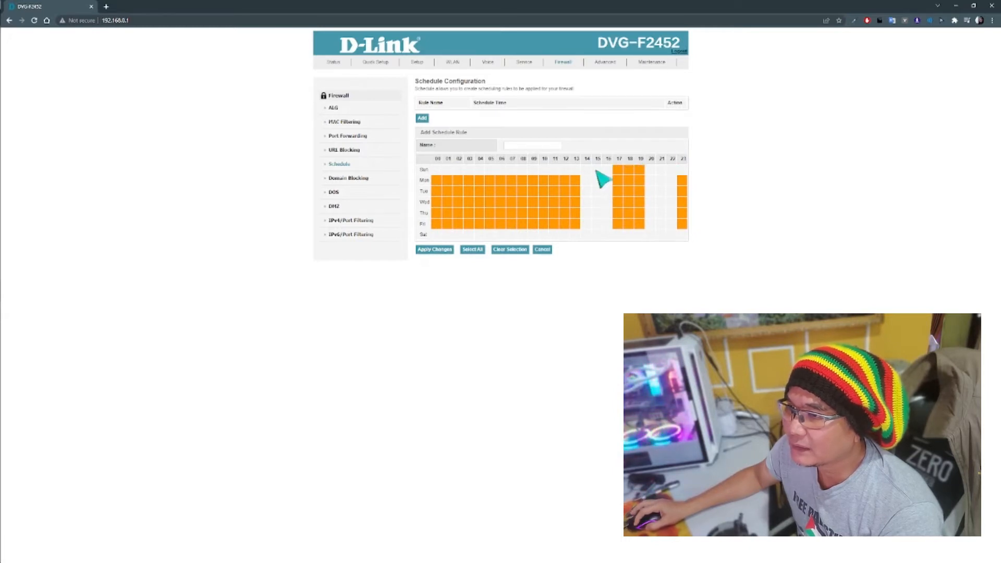
left_click(438, 171)
left_click_drag(443, 173, 518, 172)
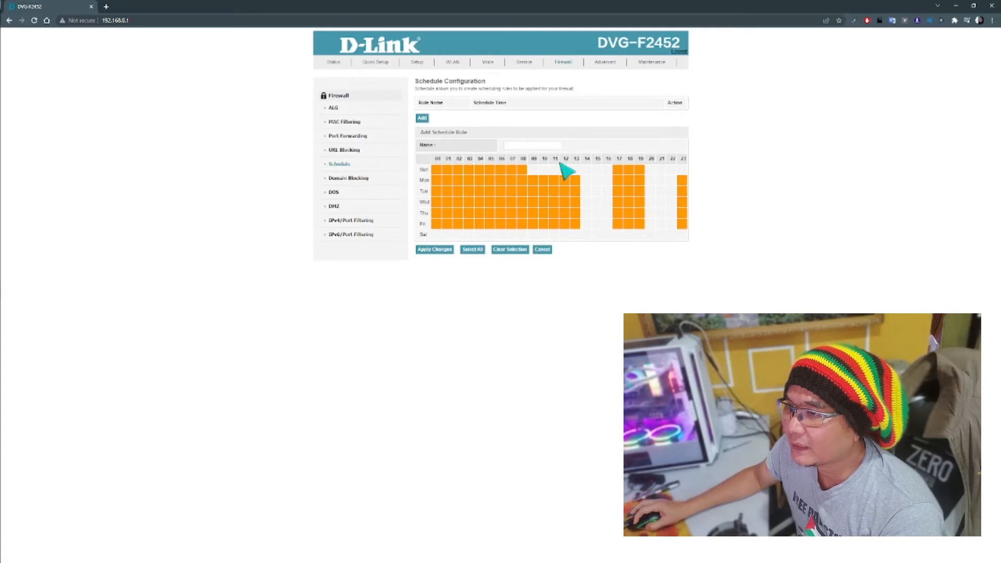
left_click_drag(566, 171, 576, 170)
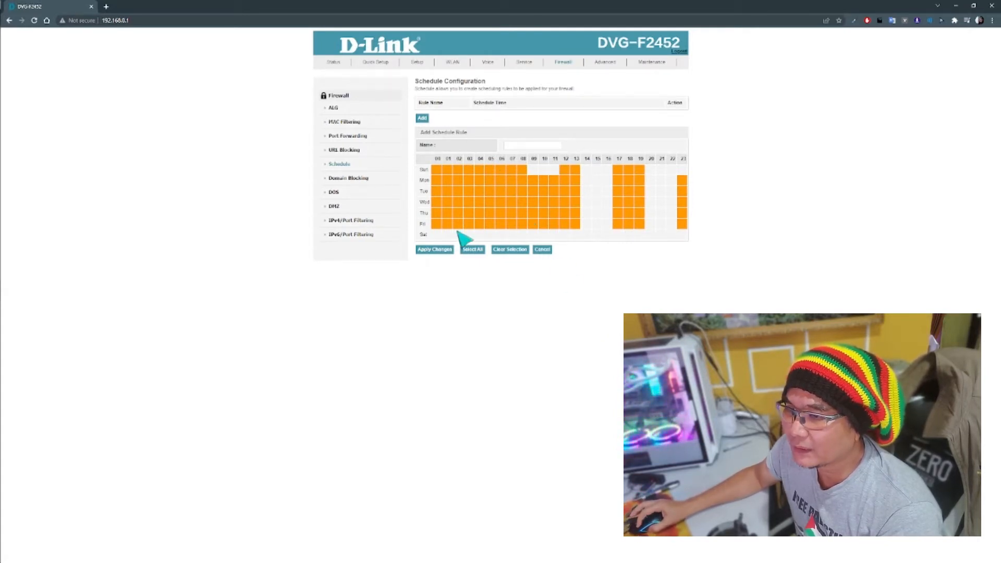
left_click_drag(437, 234, 523, 235)
left_click_drag(566, 235, 640, 235)
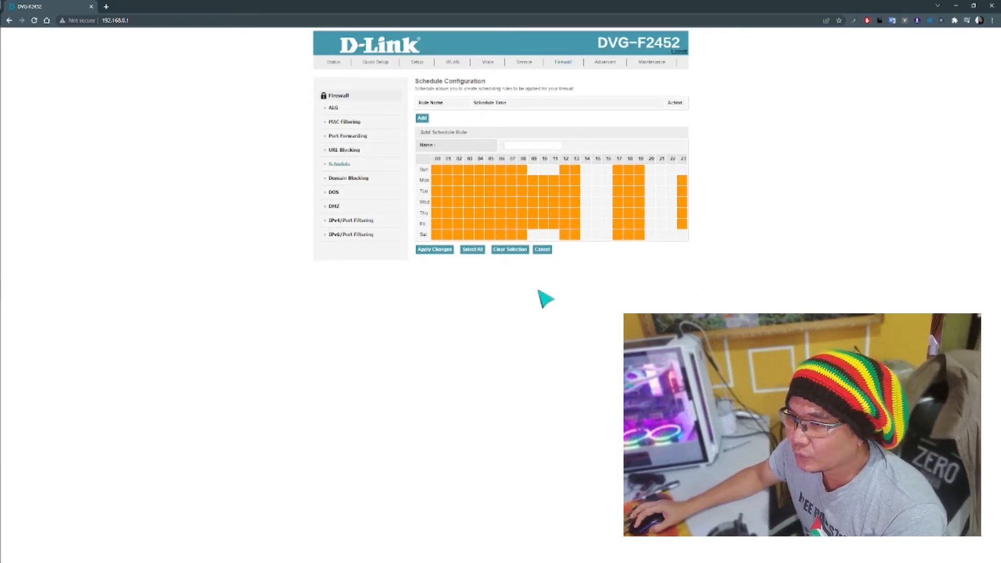
Name the schedule rule "kid" and apply the changes
left_click(533, 145)
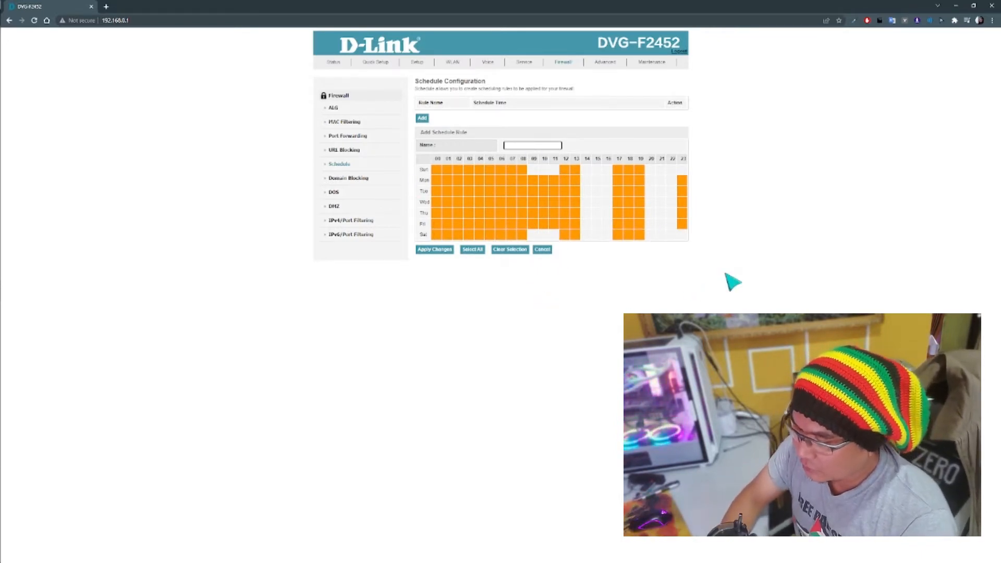
type("k")
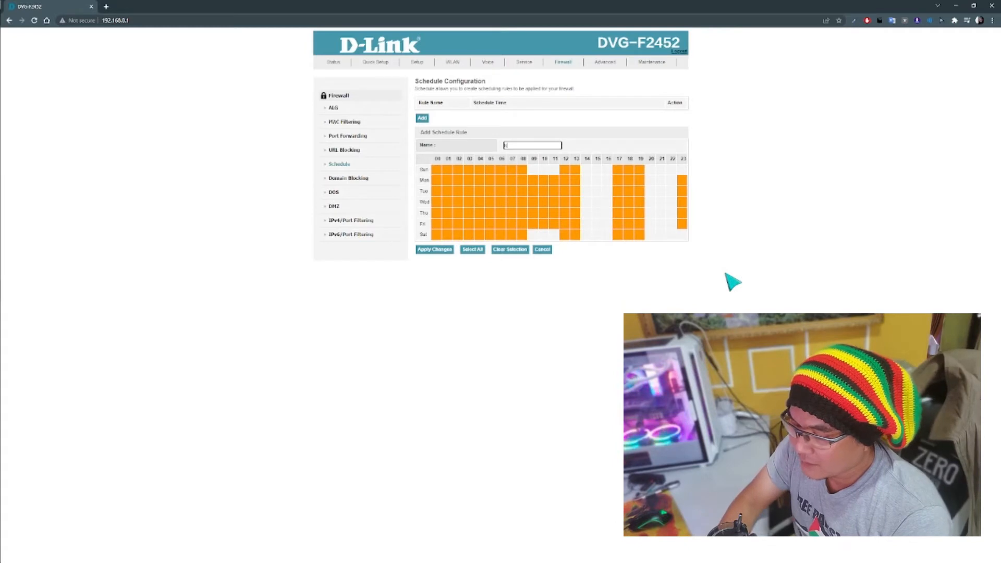
type("id")
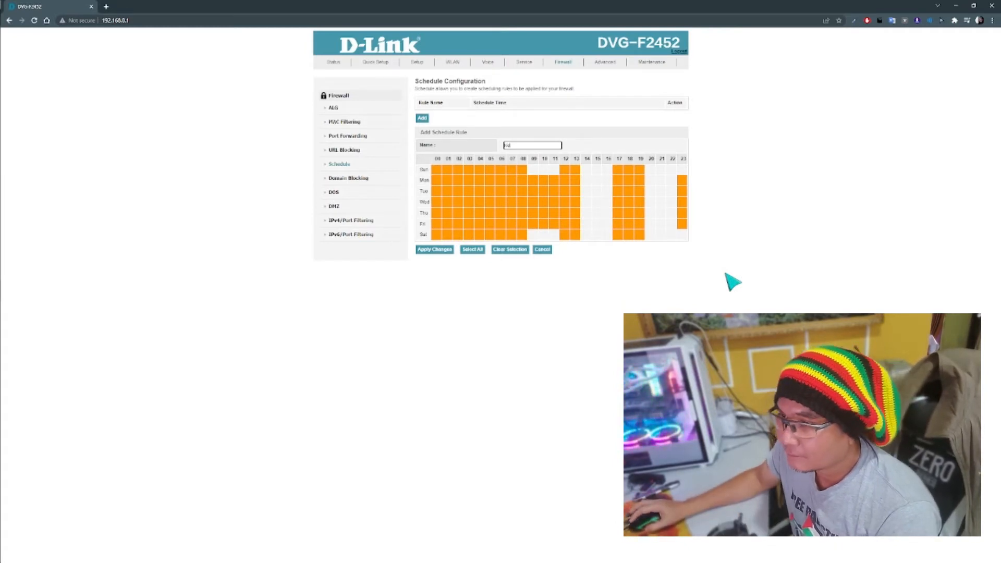
left_click(436, 250)
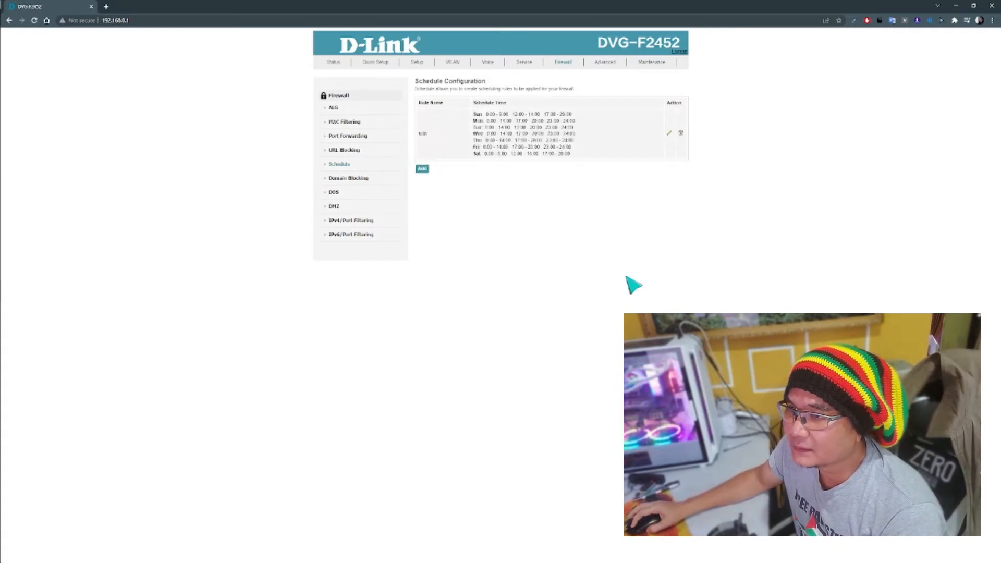
Add a second schedule rule, enter its name, and mark hours 12 to 13 and 17 to 19 for every day
left_click(424, 169)
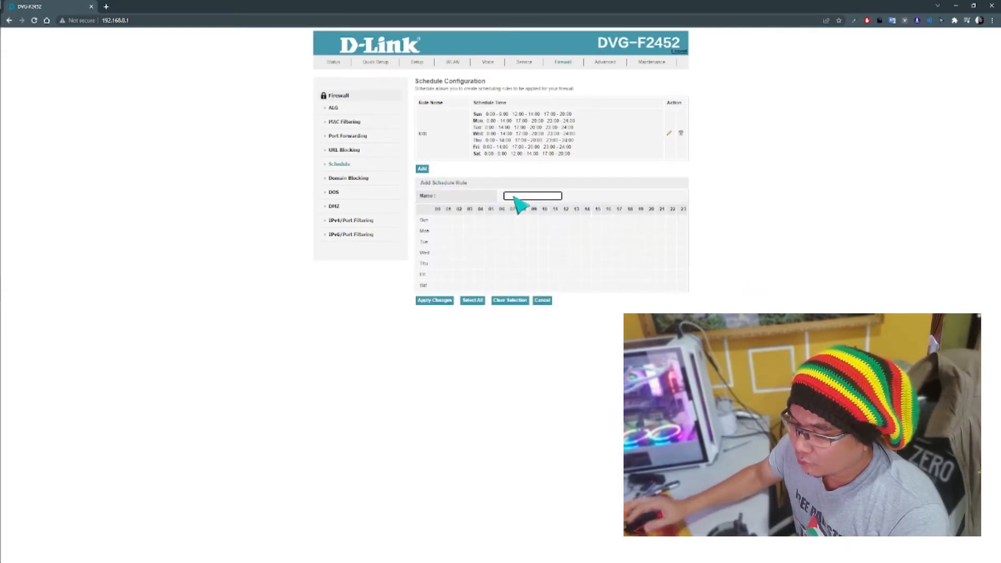
type("tom")
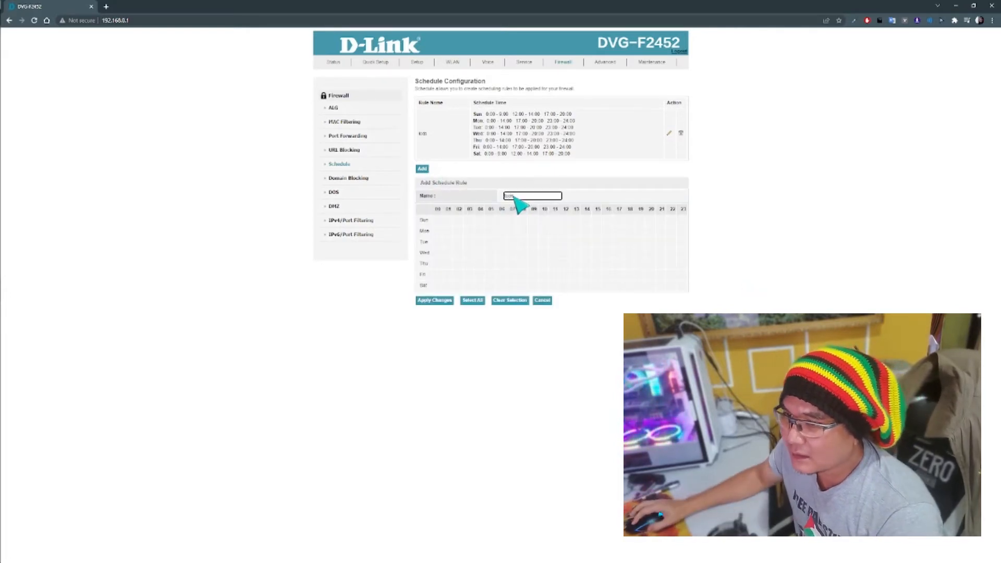
left_click_drag(564, 220, 576, 285)
left_click_drag(618, 220, 637, 286)
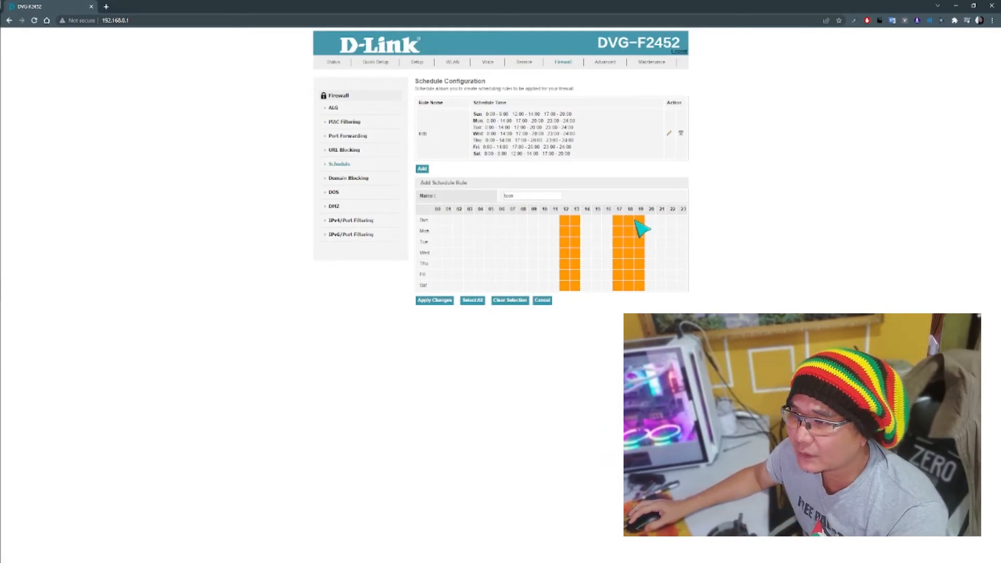
Mark hours 01 to 08 for every day and hour 00 for Sunday through Thursday, and apply the second schedule rule
left_click(448, 220)
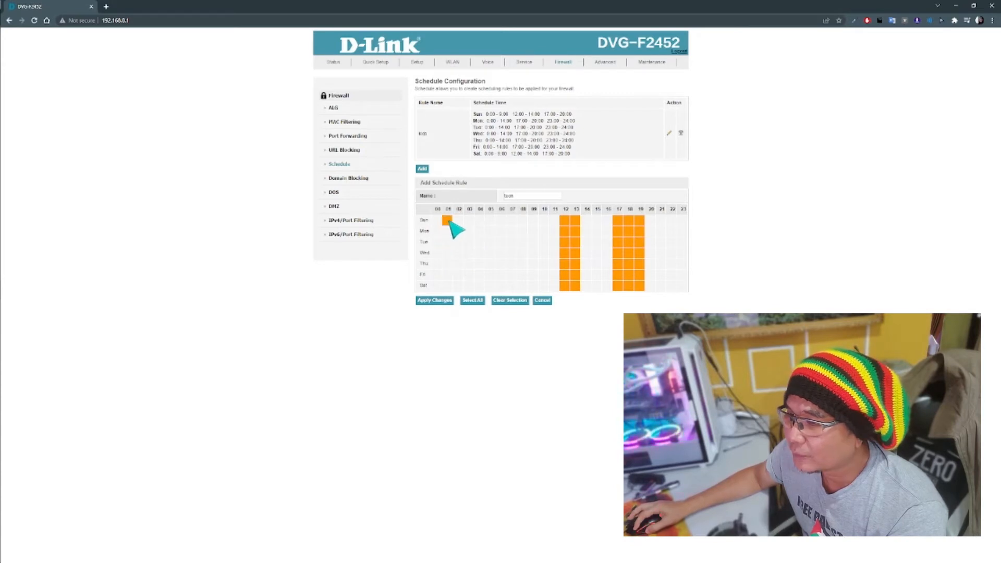
left_click_drag(449, 220, 530, 286)
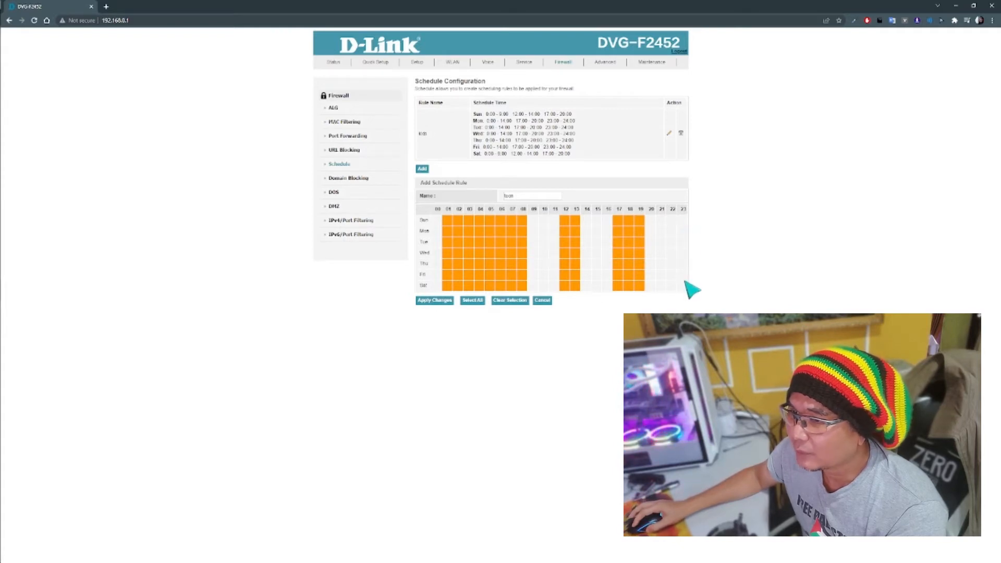
left_click_drag(438, 222, 438, 263)
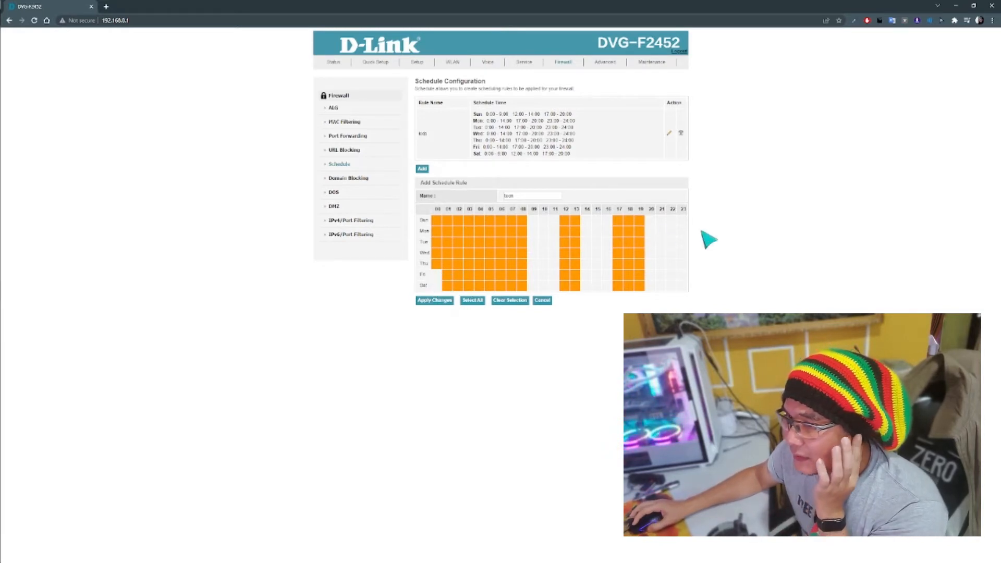
left_click(435, 300)
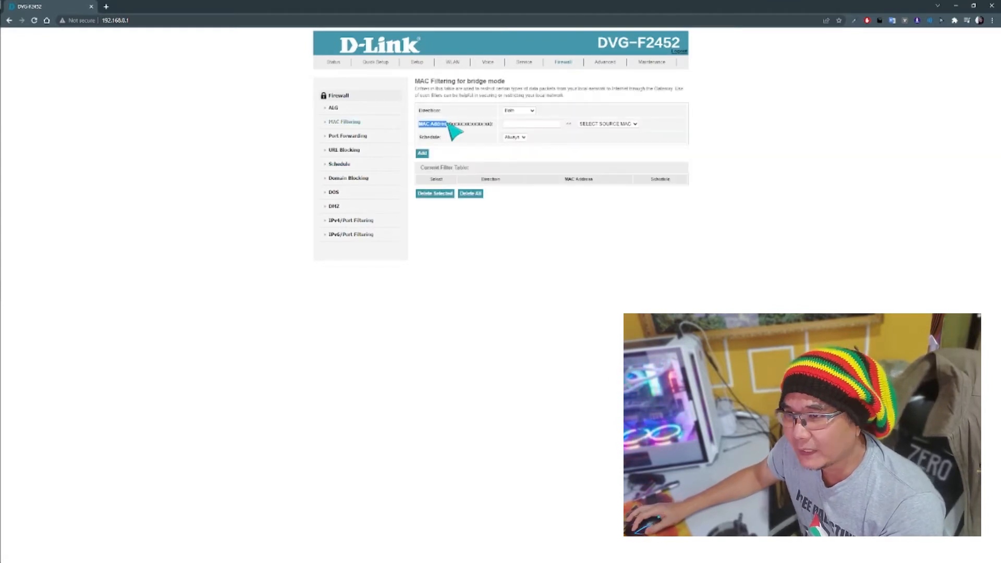
Switch to Command Prompt and run ipconfig/all to list the network adapters' physical addresses for MAC filtering
left_click_drag(447, 124, 456, 123)
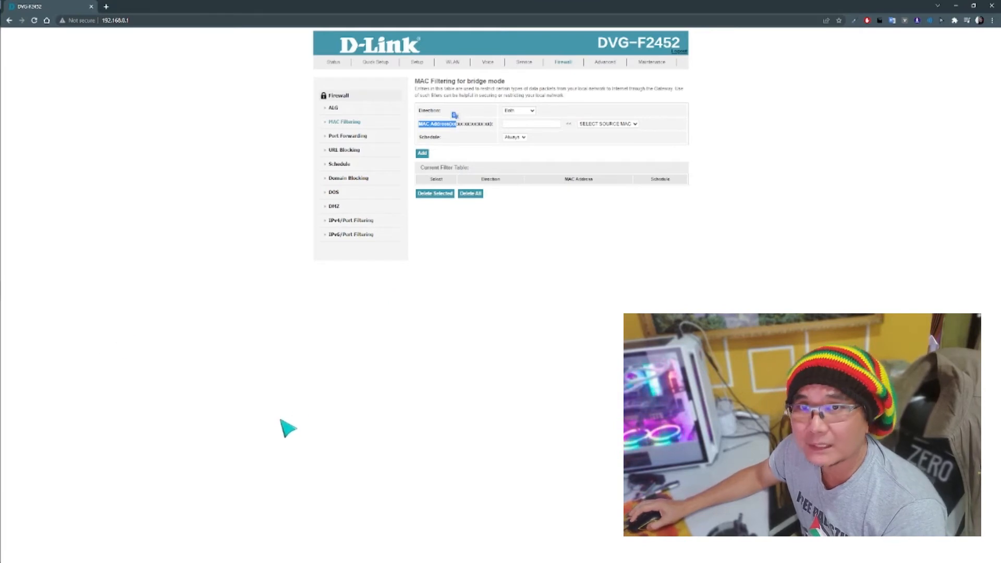
mouse_move(10, 25)
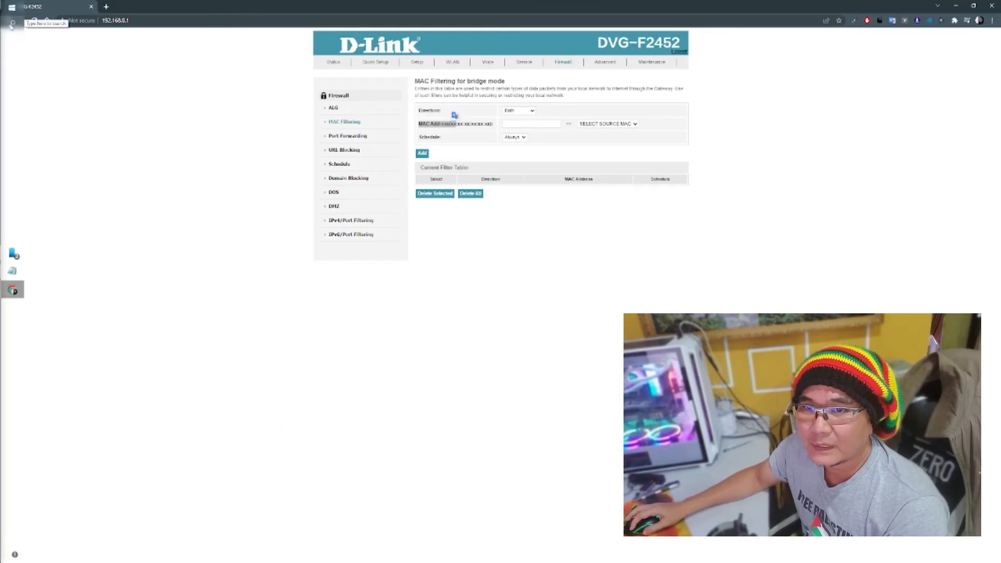
left_click(11, 24)
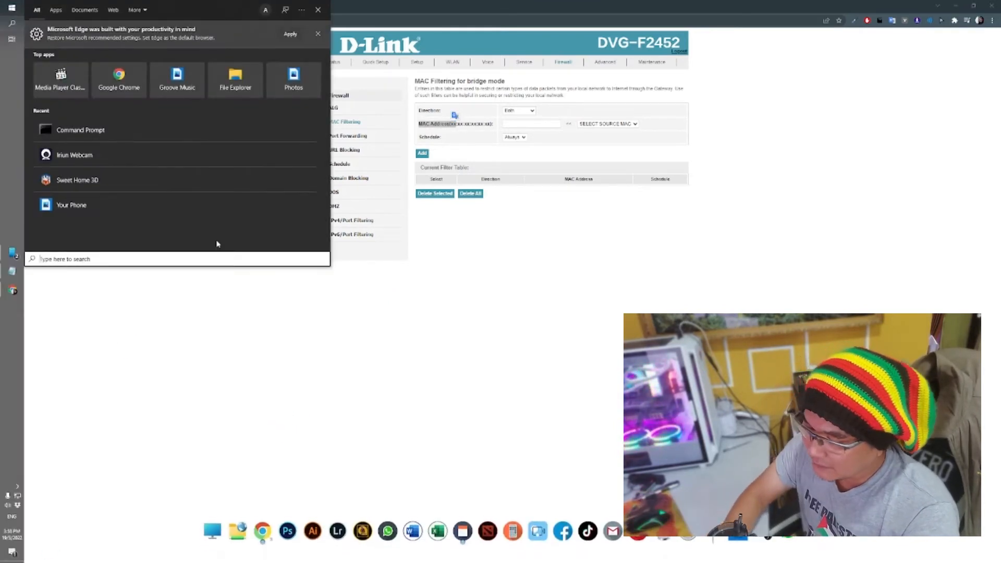
type("cmd")
key("Return")
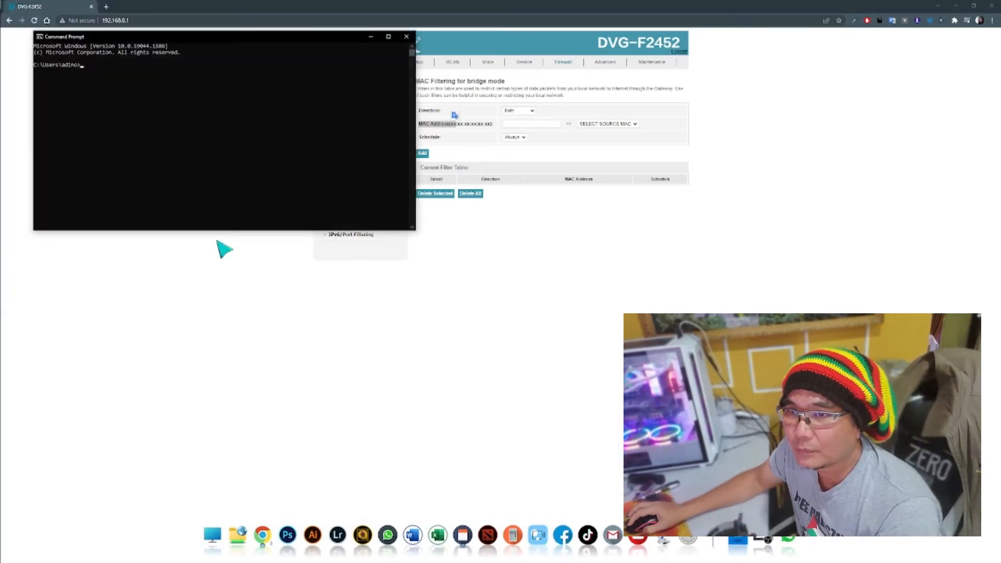
left_click(134, 266)
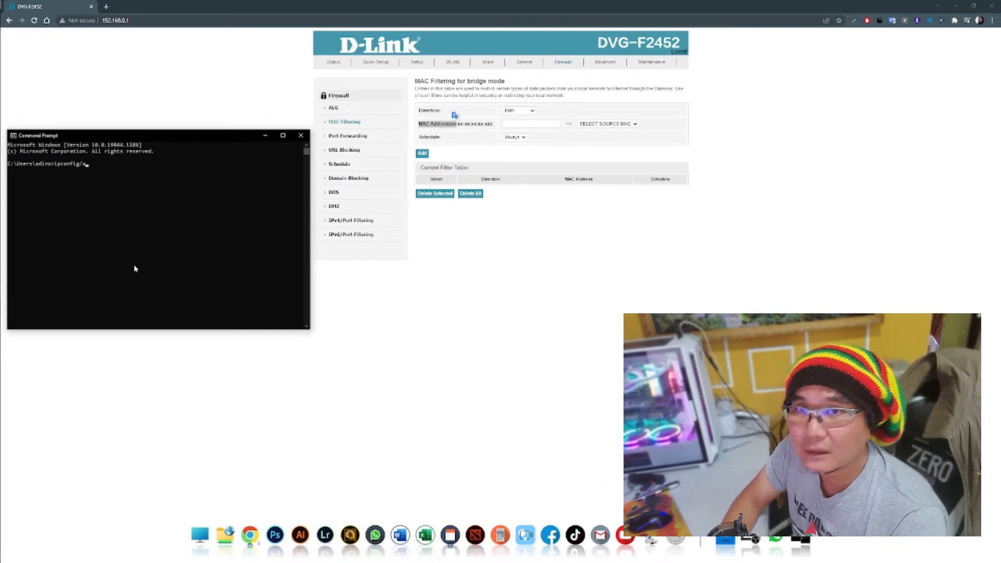
key("Return")
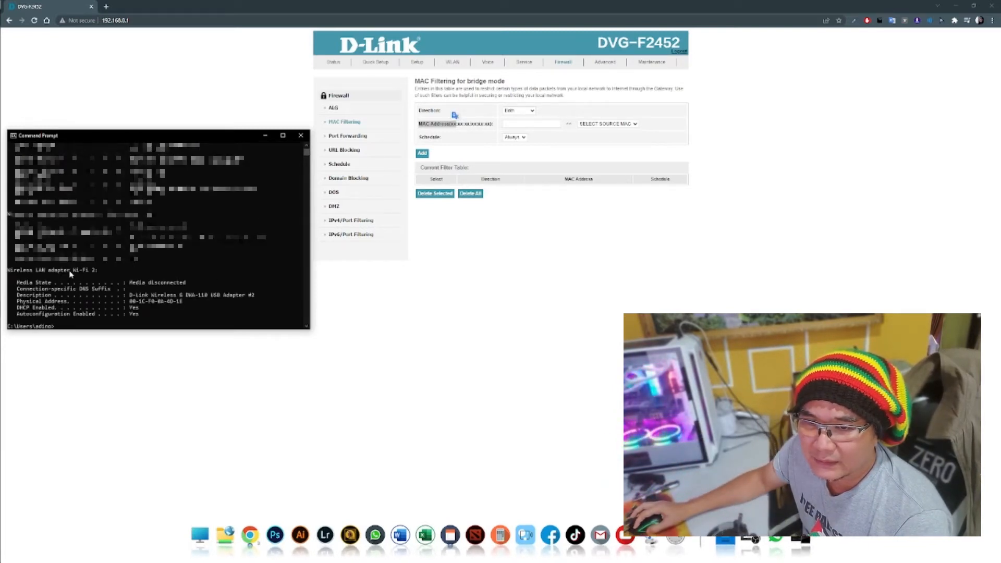
Highlight the description and then the physical address of the D-Link Wireless G DWA-110 USB Adapter in the output
left_click_drag(141, 298, 242, 299)
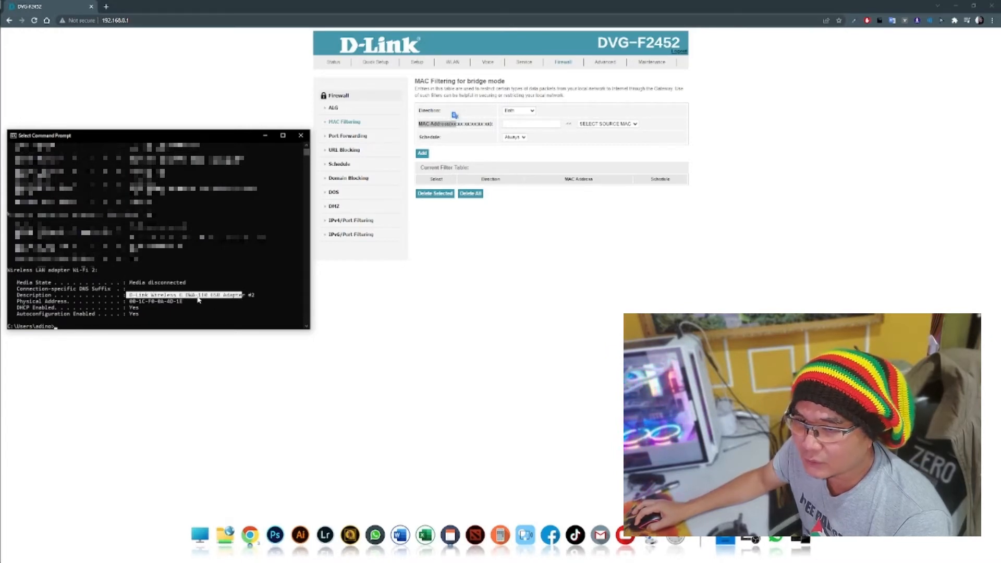
left_click(255, 296)
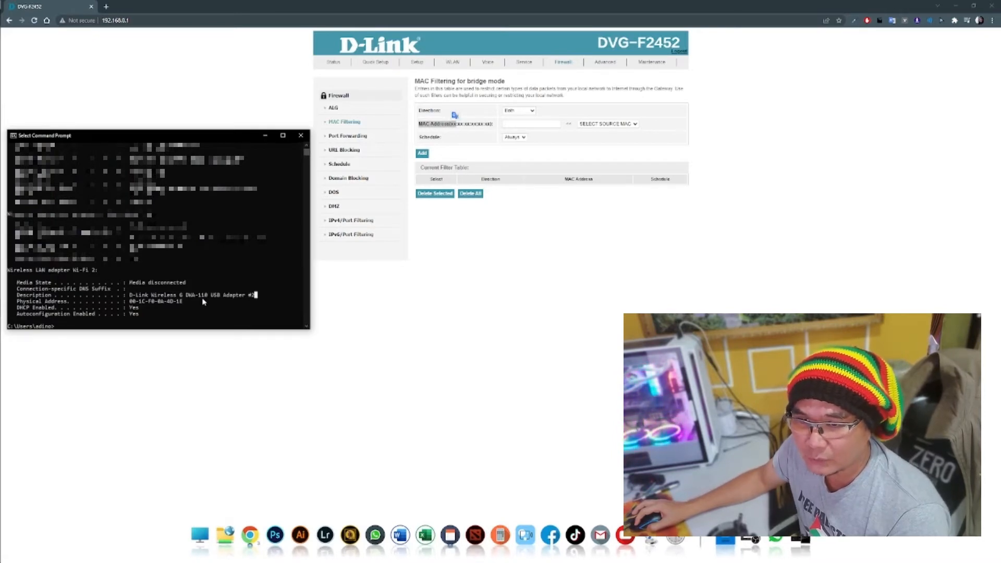
left_click_drag(49, 304, 182, 303)
left_click(161, 307)
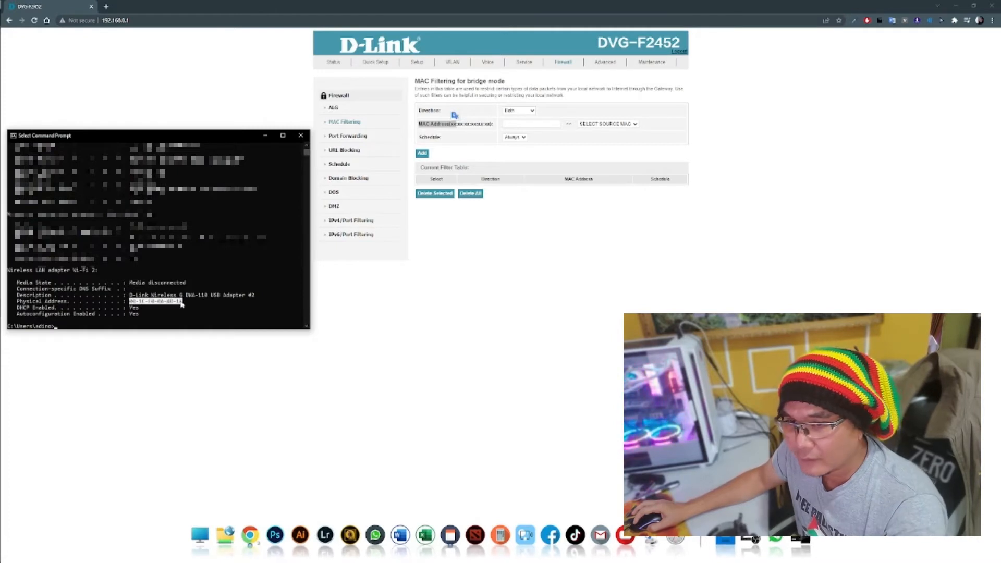
Copy the USB adapter's physical address from Command Prompt into the MAC address list in Notepad
key("ctrl+c")
left_click(339, 316)
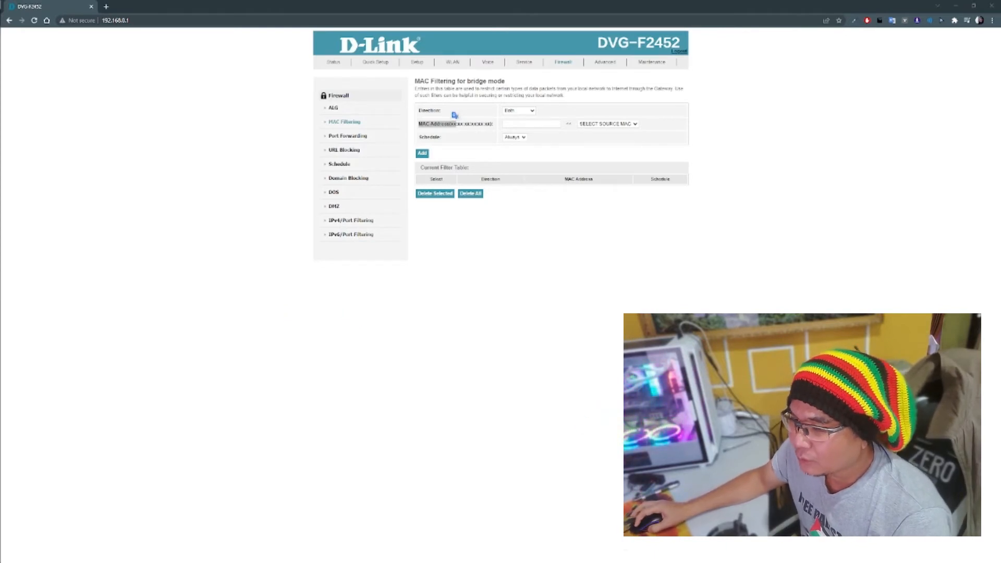
mouse_move(601, 551)
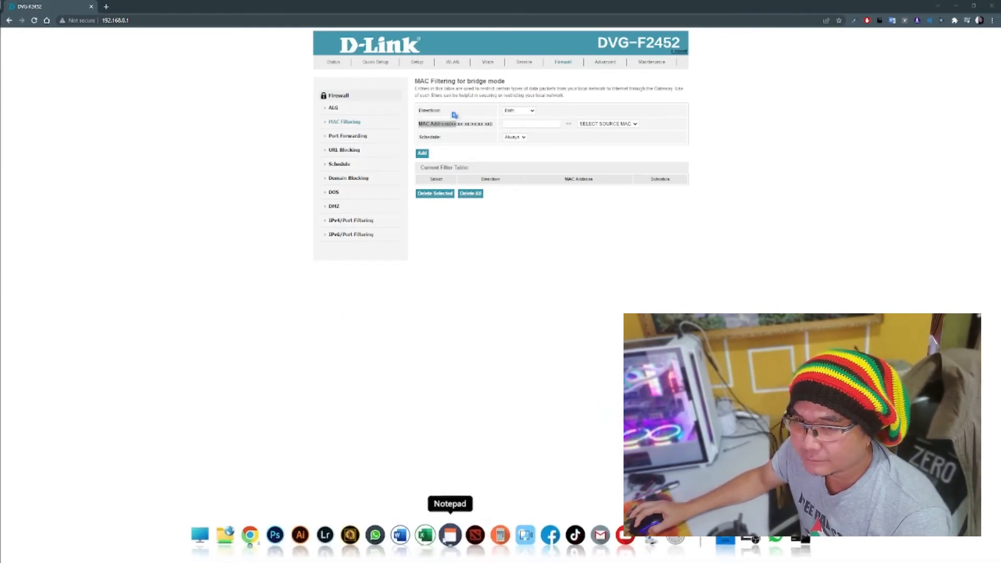
left_click(451, 534)
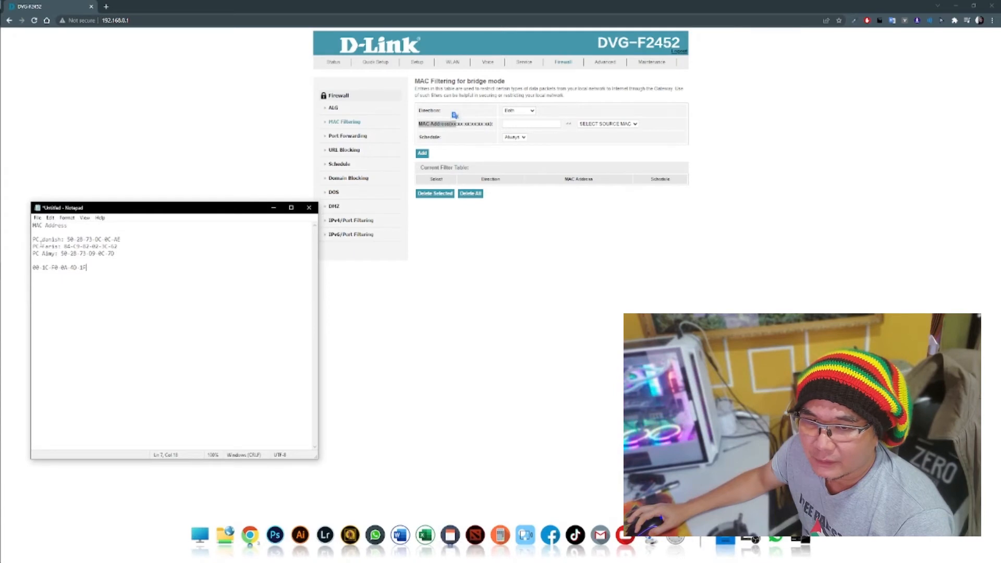
Review the three PCs' MAC address entries in the Notepad list and return to the router page
left_click_drag(32, 239, 135, 238)
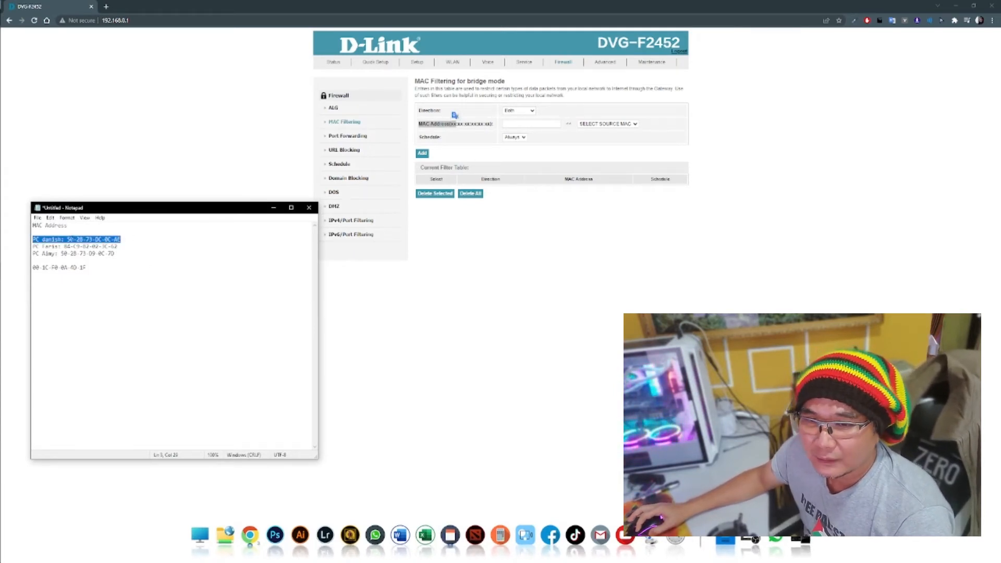
left_click(70, 238)
left_click_drag(59, 238, 169, 237)
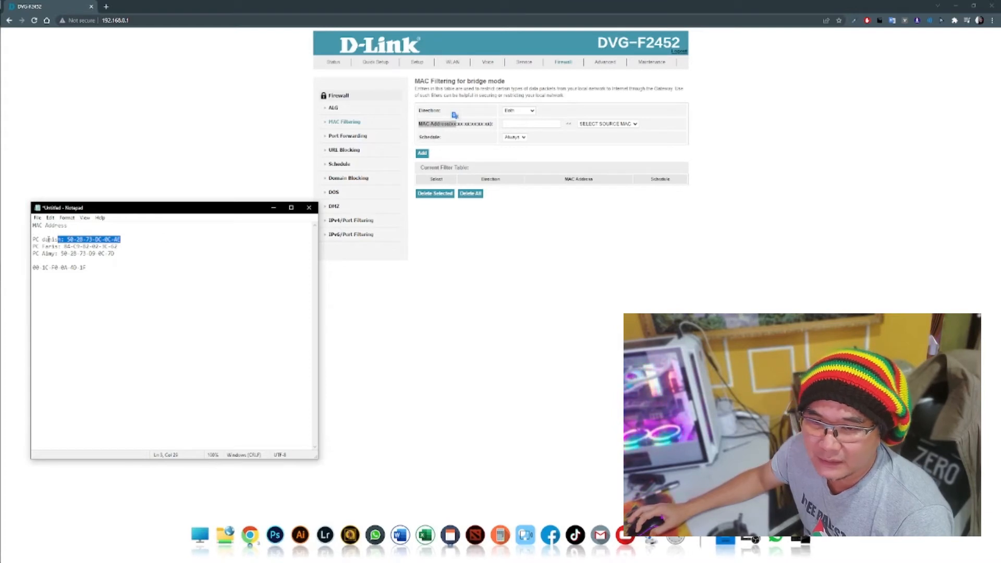
left_click_drag(44, 245, 131, 248)
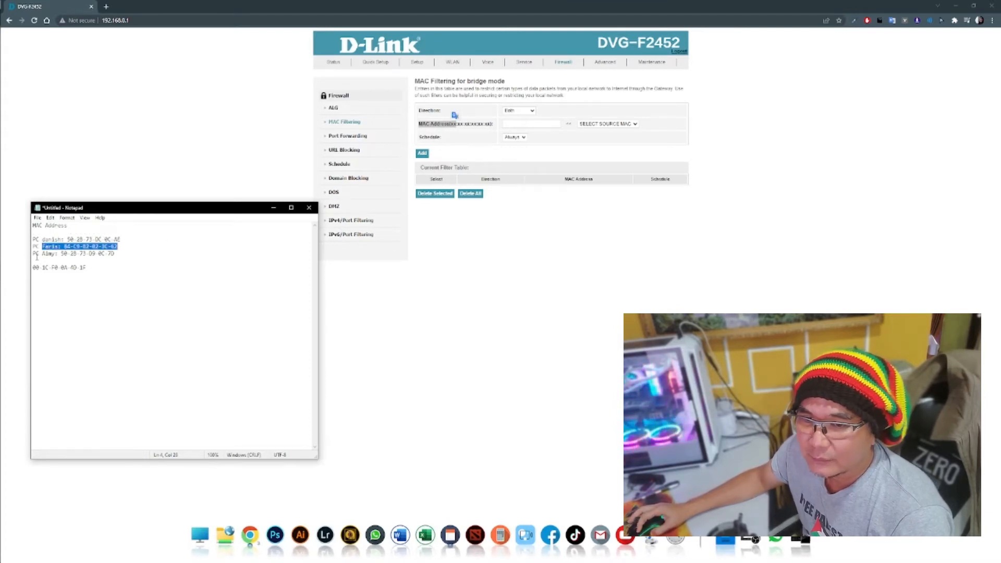
left_click(133, 253)
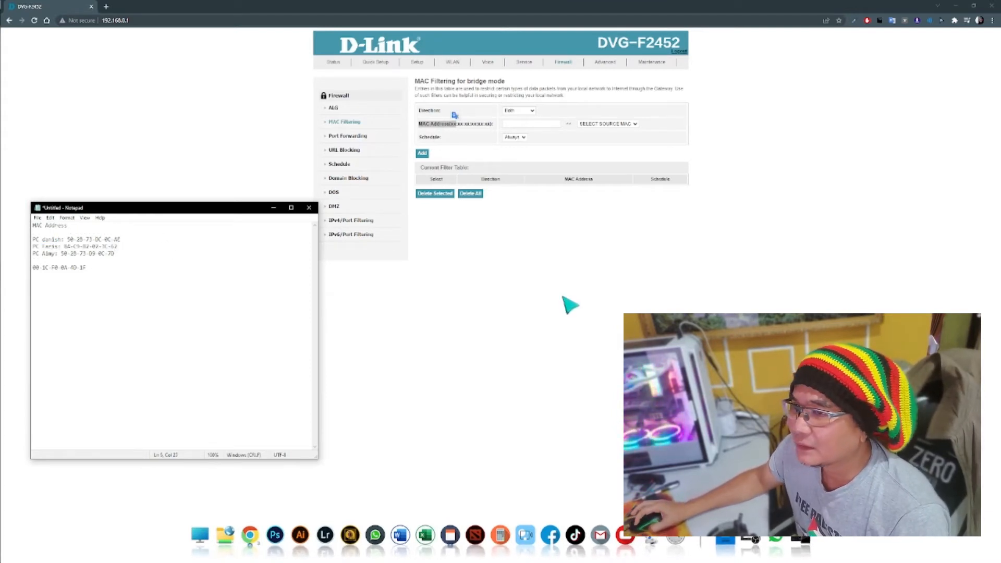
left_click(559, 321)
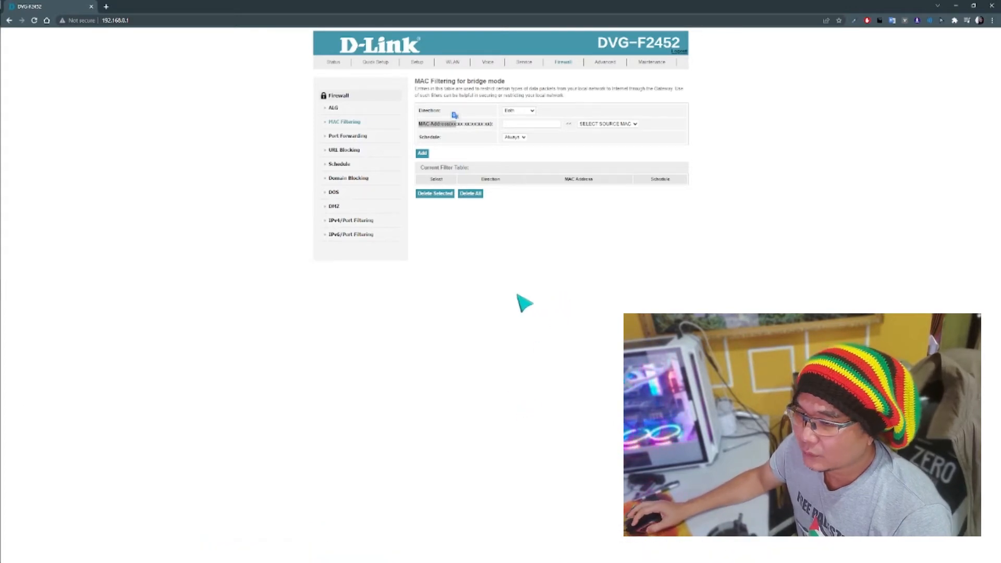
Copy the first PC's MAC address from the Notepad list into the router's MAC filter address field
left_click(341, 123)
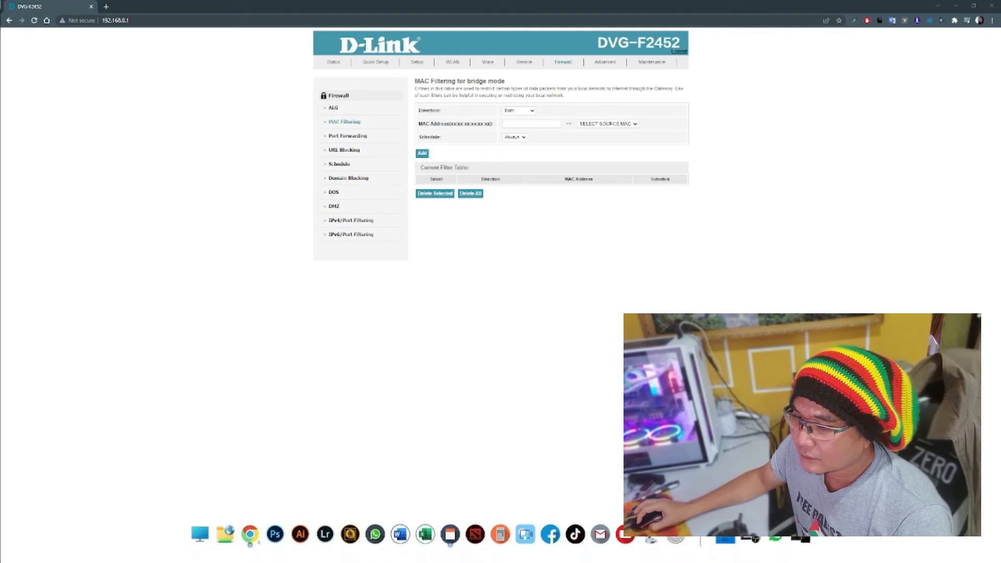
left_click(450, 537)
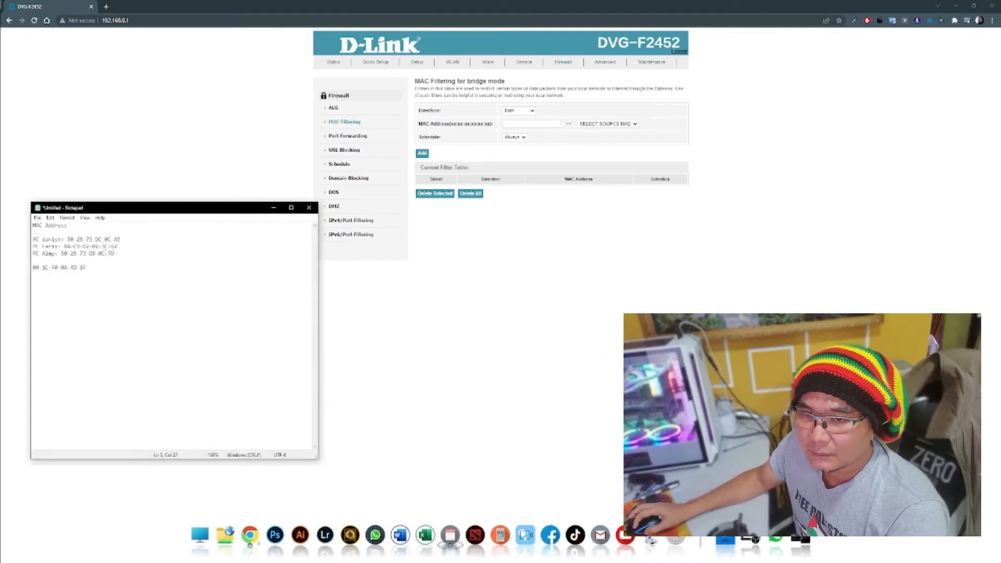
left_click_drag(121, 239, 67, 240)
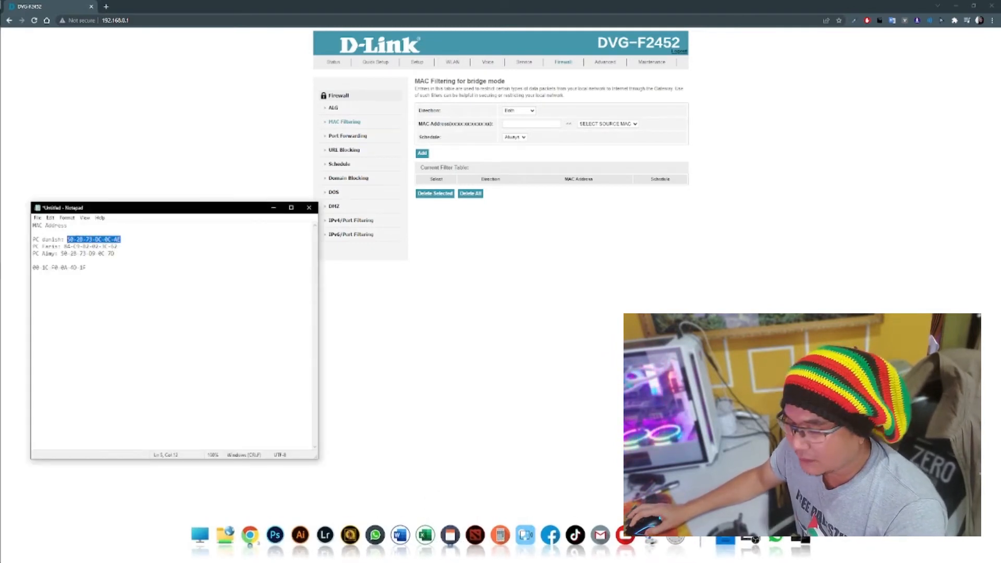
left_click(526, 124)
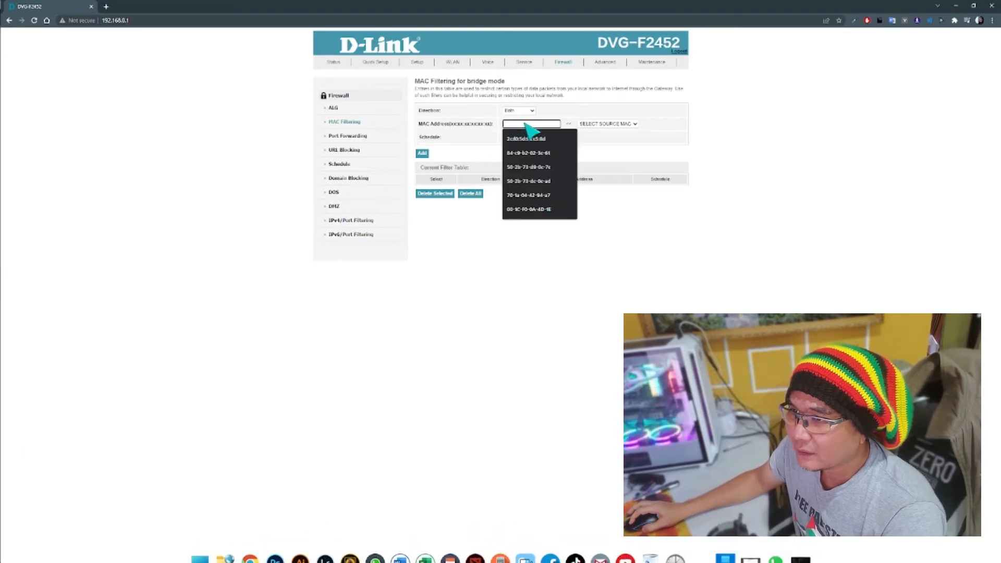
key("ctrl+v")
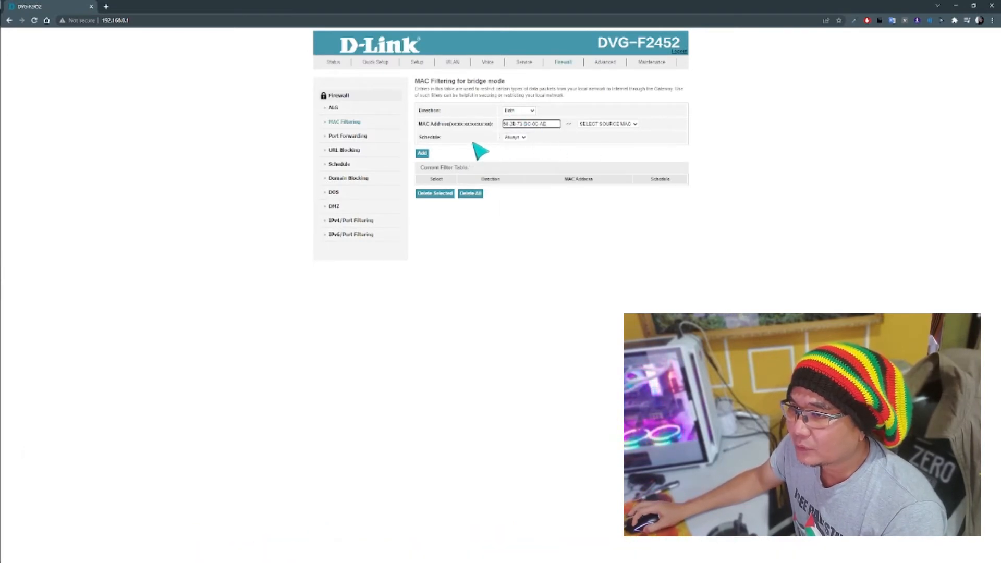
Assign the second custom schedule to the first PC's filter, keep the direction on Both, and add the entry
left_click(516, 139)
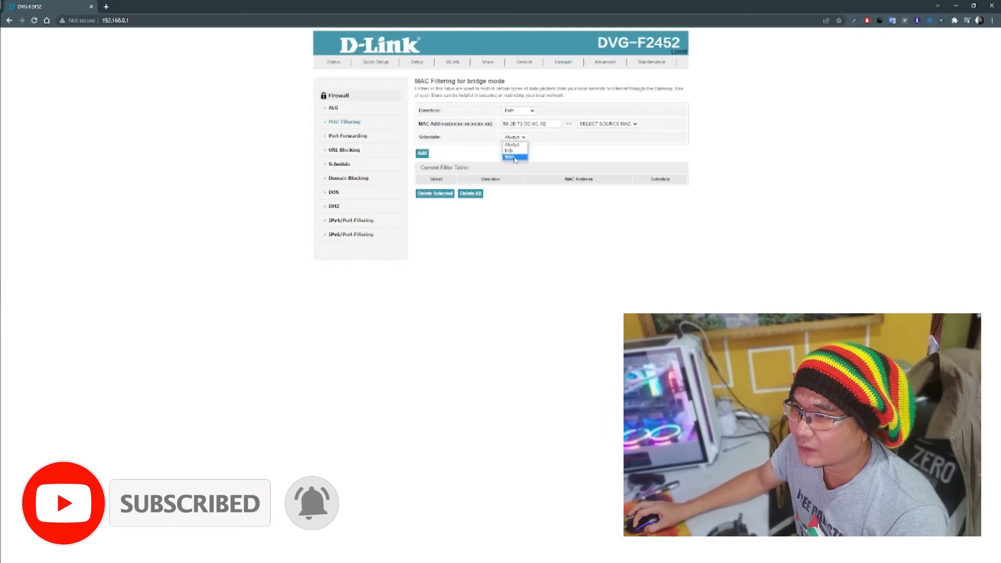
left_click(514, 157)
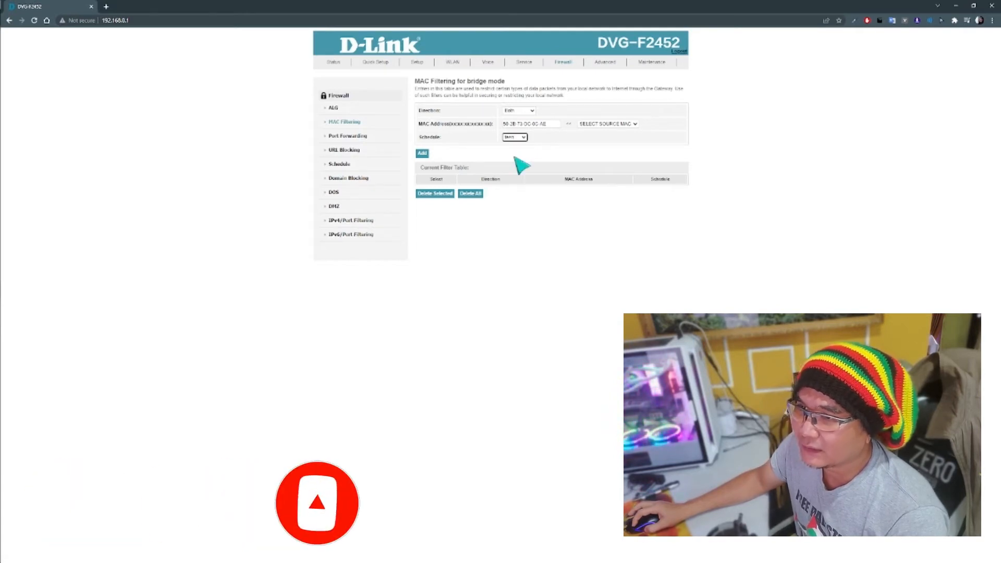
left_click(533, 120)
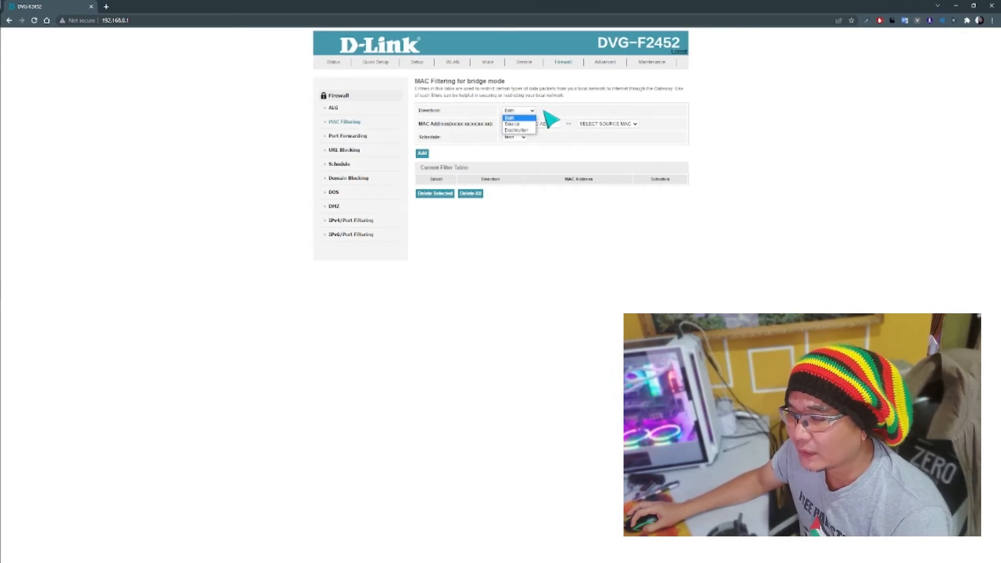
left_click(545, 114)
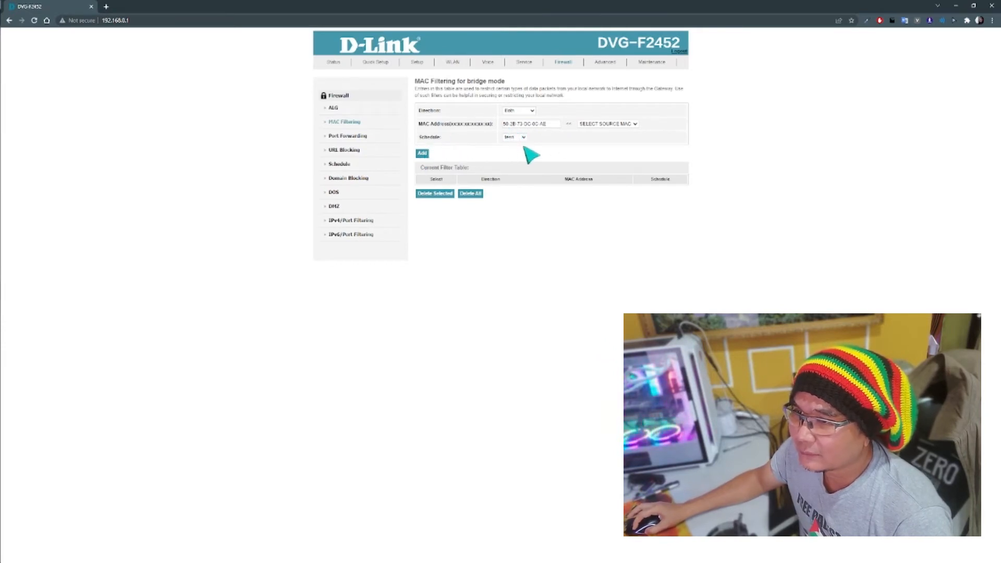
left_click(423, 154)
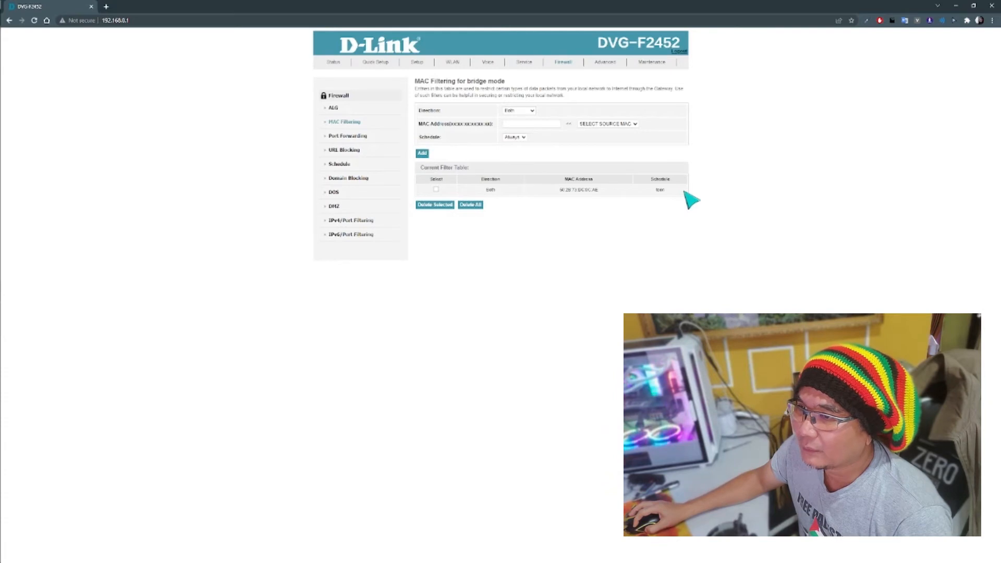
Add a MAC filter for the second PC in the Notepad list, using the second custom schedule
mouse_move(2, 290)
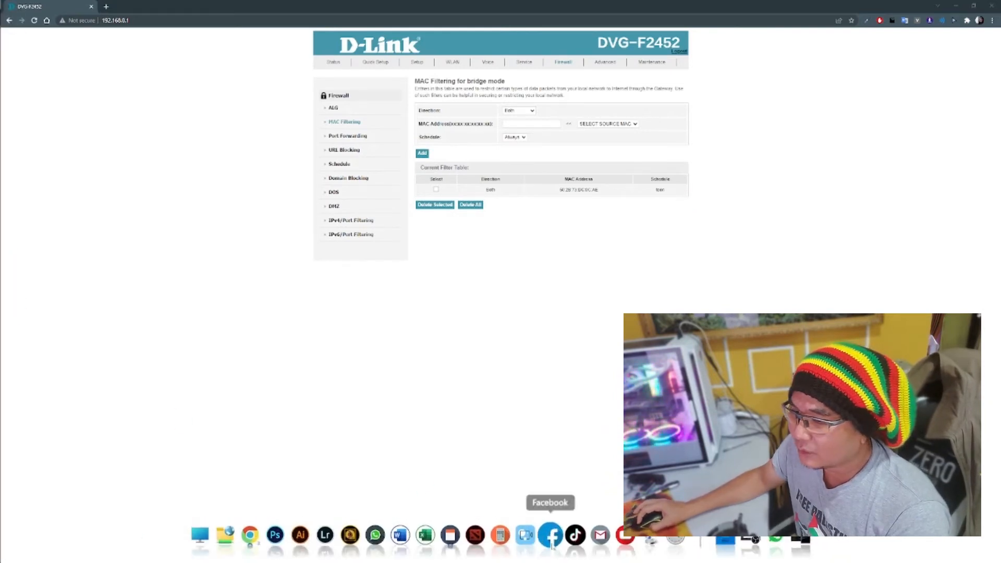
left_click(625, 536)
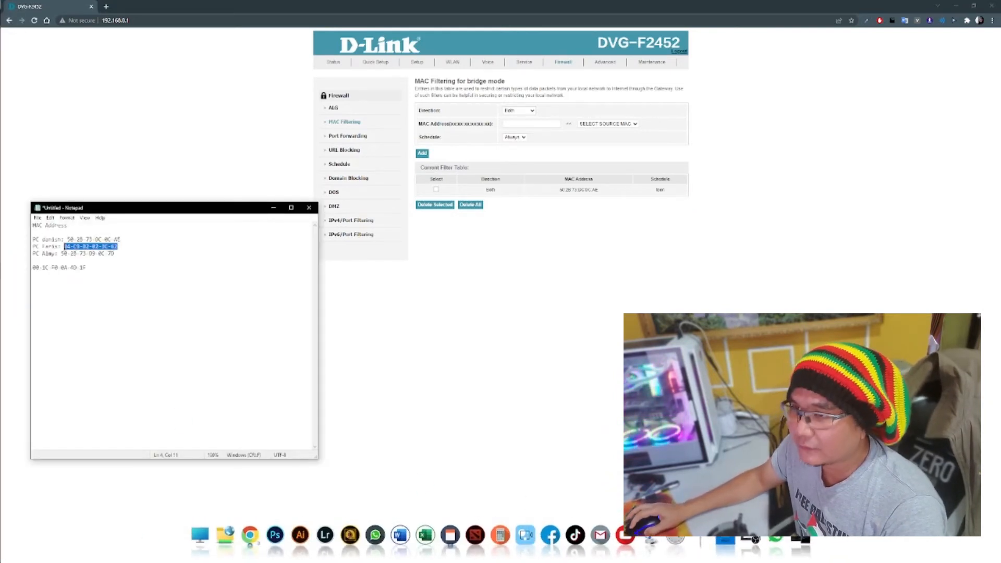
left_click(531, 124)
type("84-C9-B2-02-3C-62")
left_click(515, 138)
left_click(514, 158)
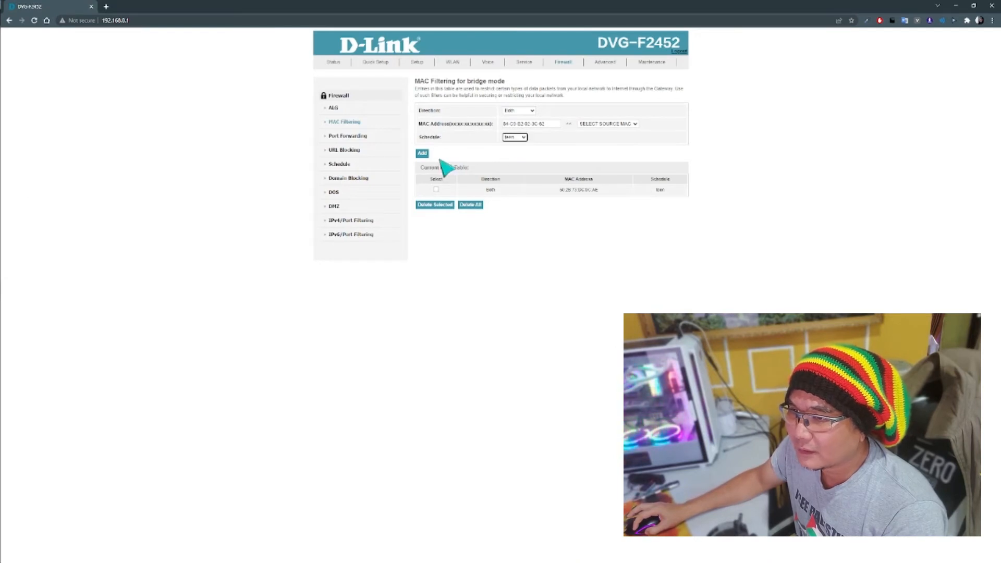
left_click(422, 153)
Add a MAC filter for the third PC in the Notepad list, using the first custom schedule
left_click(450, 536)
left_click_drag(115, 253, 61, 254)
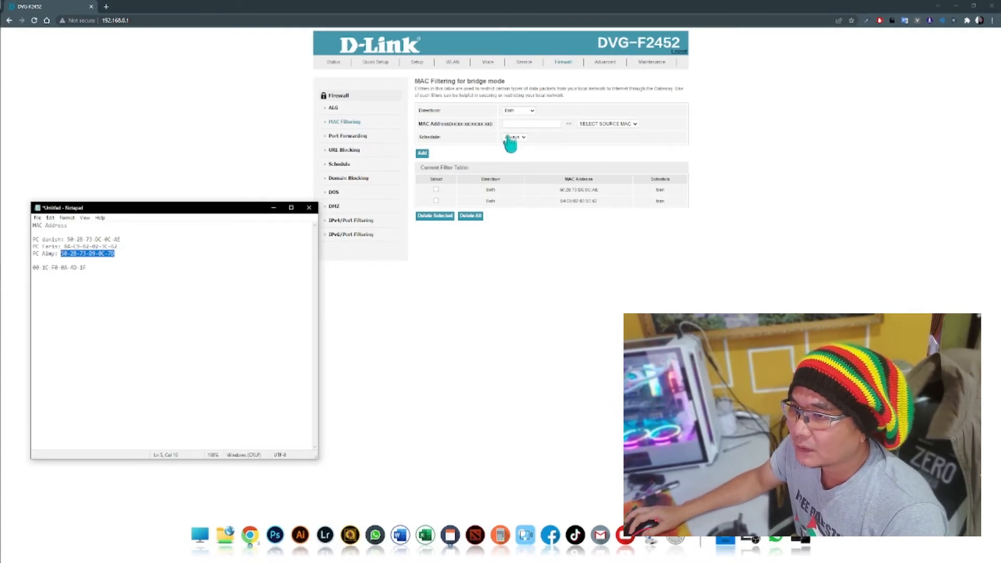
left_click(520, 125)
type("50-2B-73-09-0C-7D")
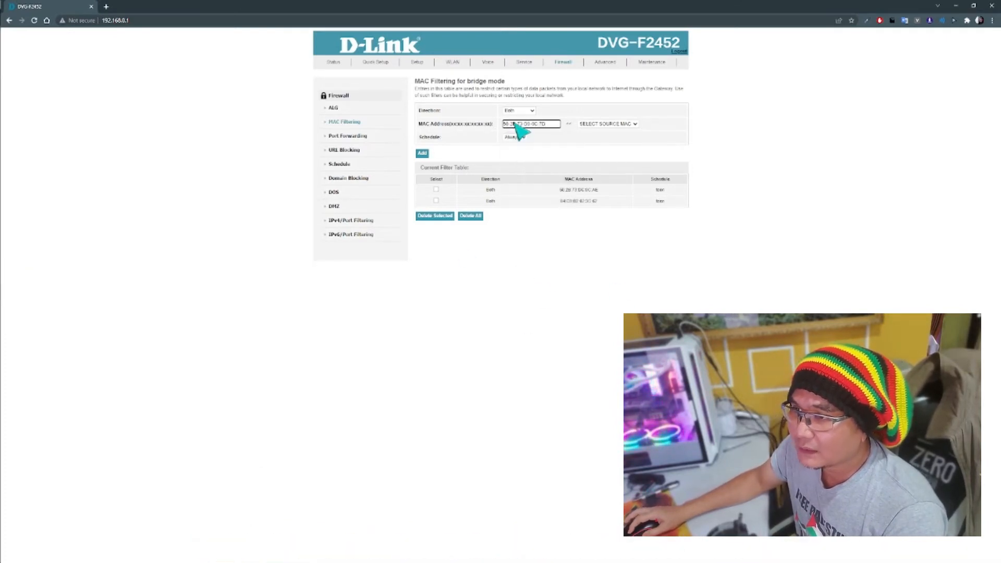
left_click(514, 136)
left_click(514, 149)
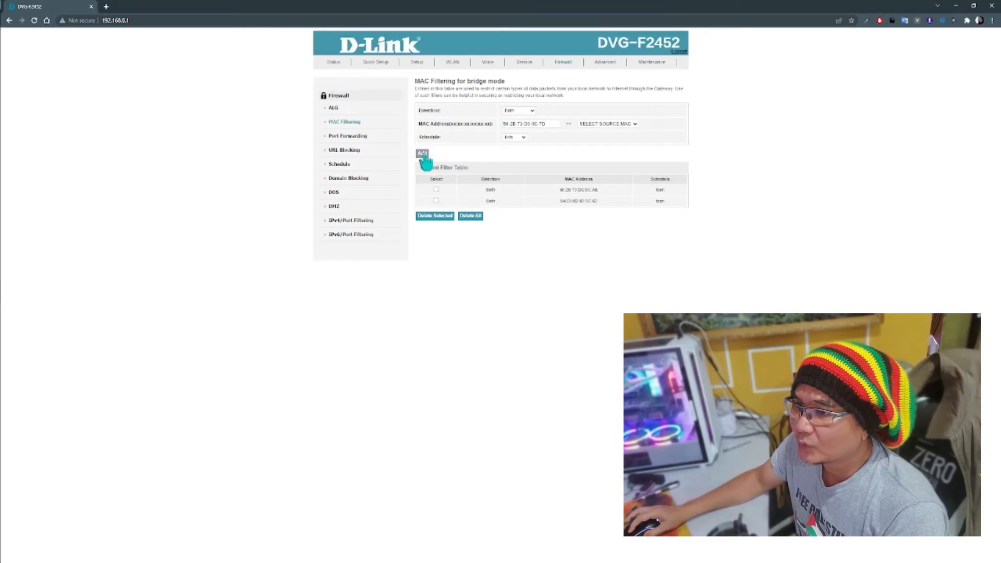
left_click(422, 153)
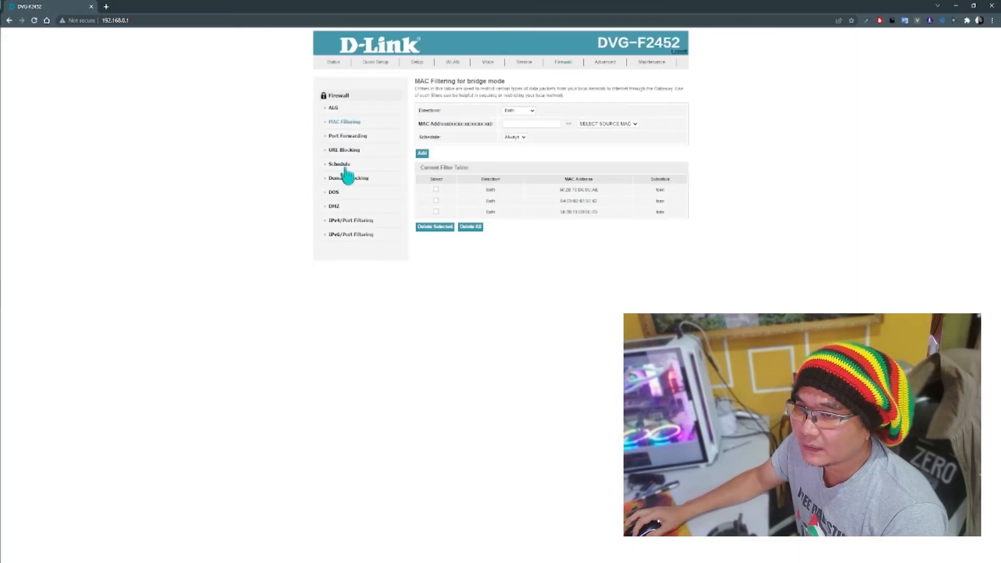
Review the blocked hours of both schedule rules and the entries in the MAC filter table
left_click(341, 164)
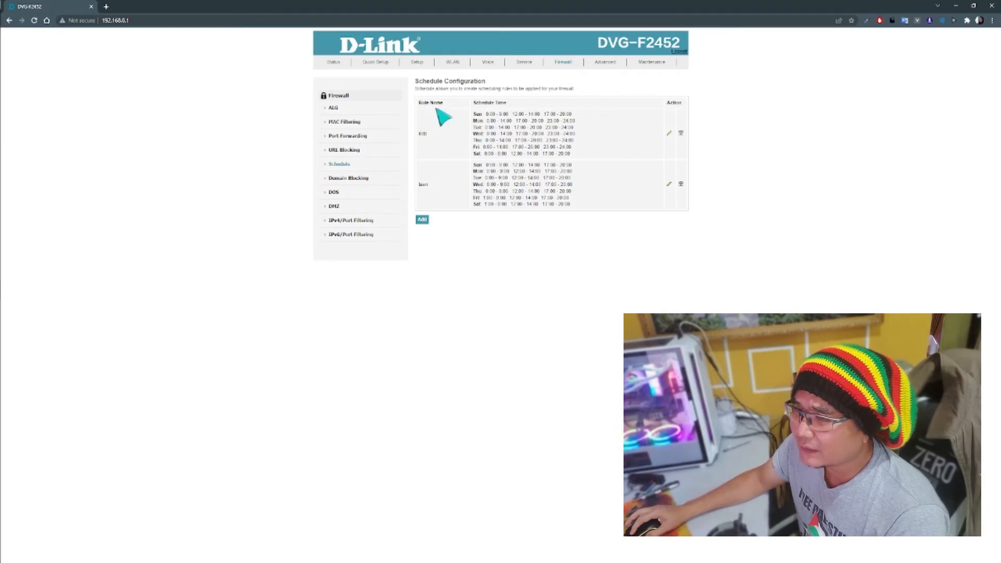
left_click(669, 133)
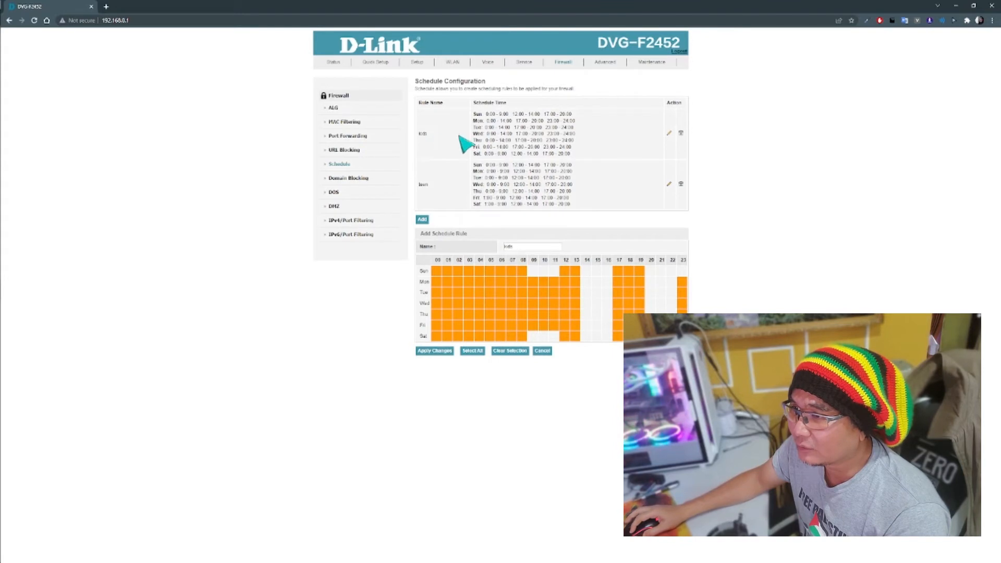
left_click(670, 185)
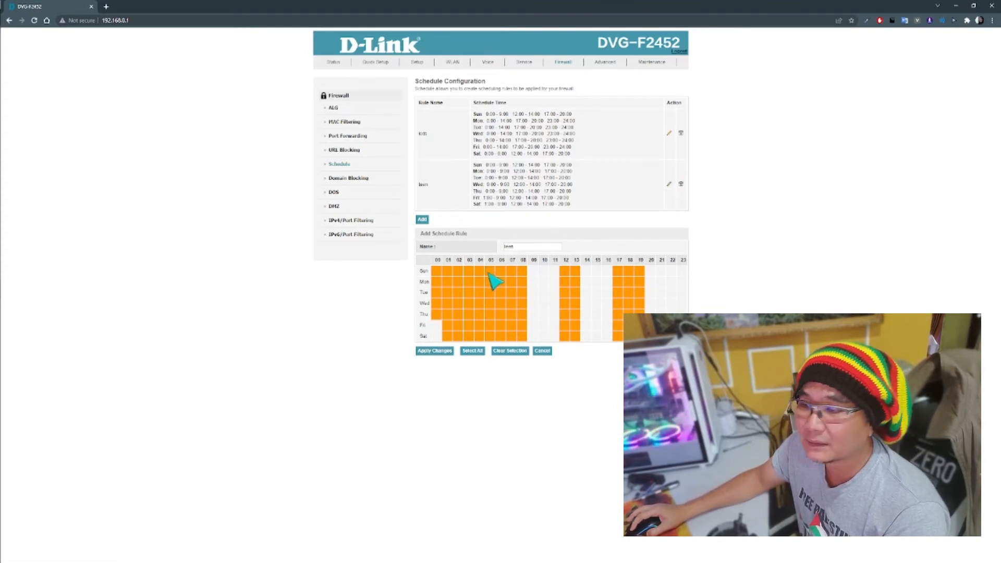
left_click(344, 122)
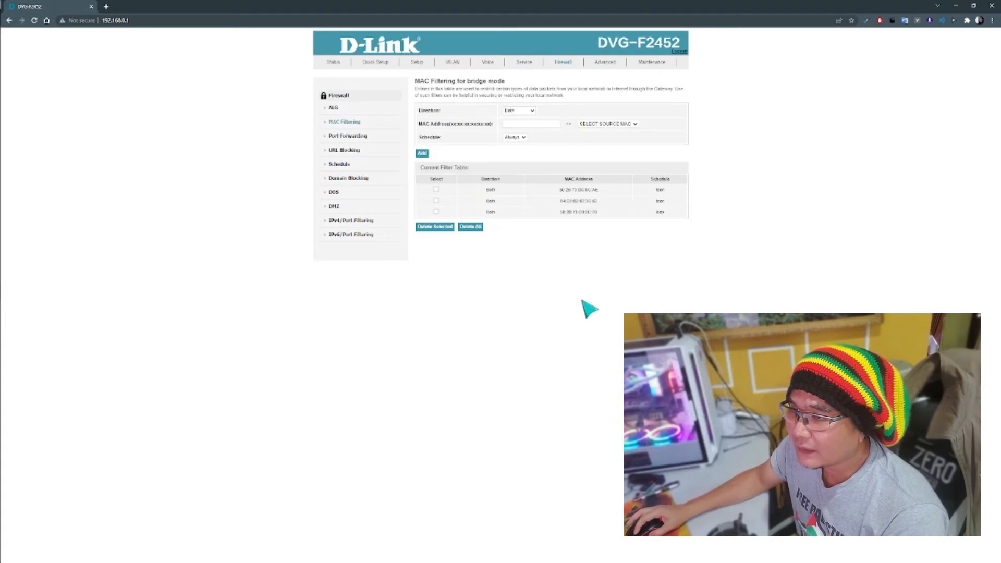
left_click(338, 165)
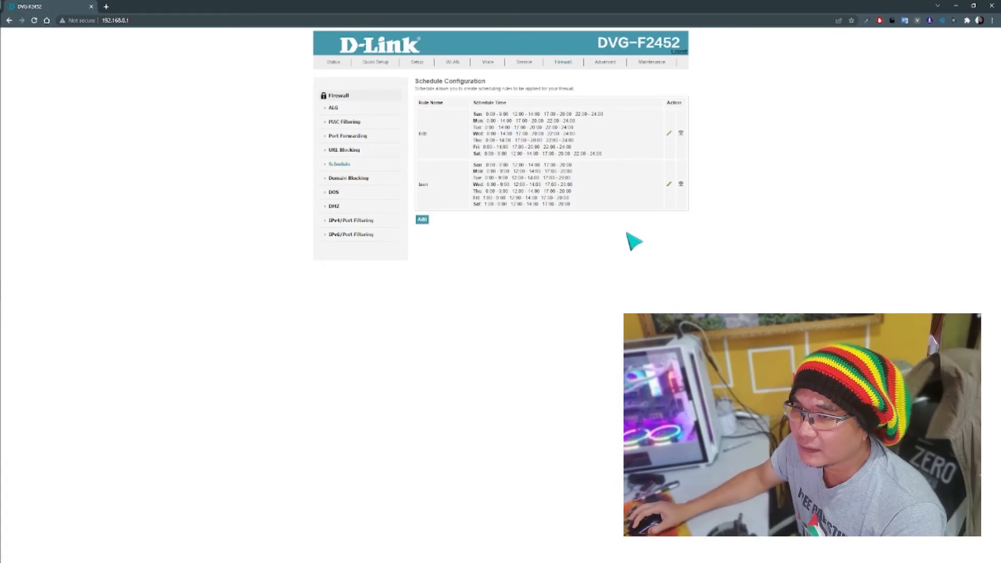
left_click(670, 185)
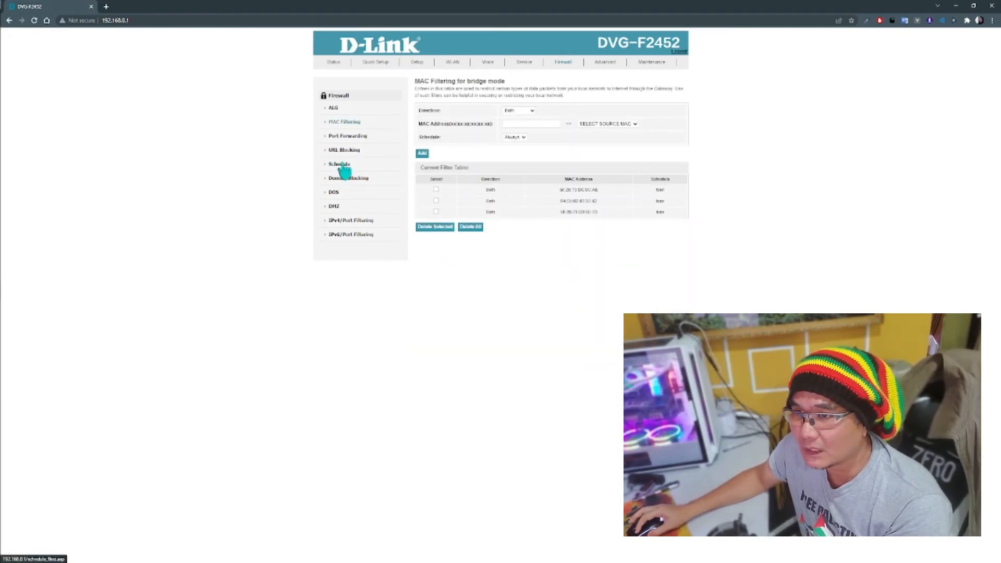
Look over the router's URL Blocking and Domain Blocking configuration pages
left_click(346, 151)
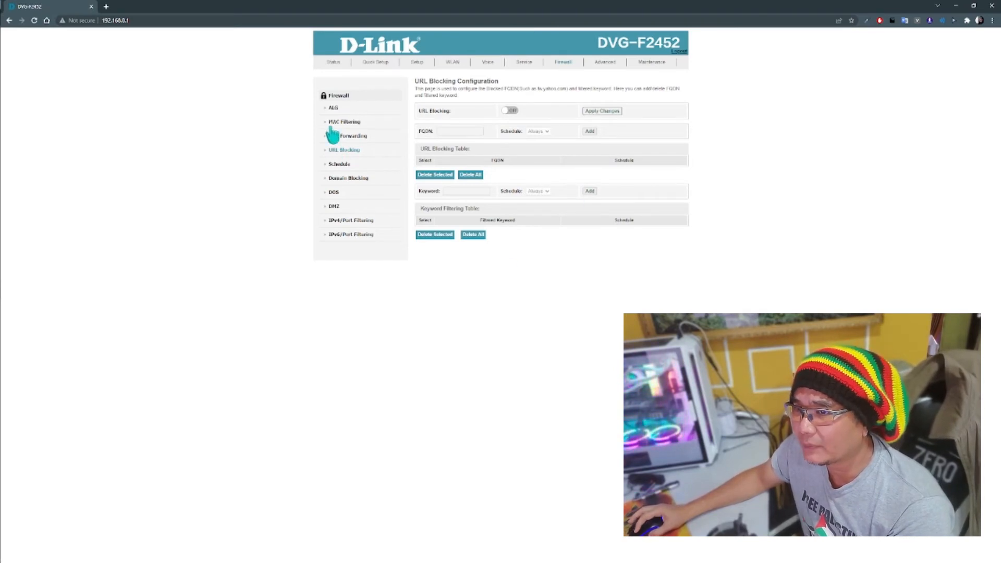
left_click(358, 179)
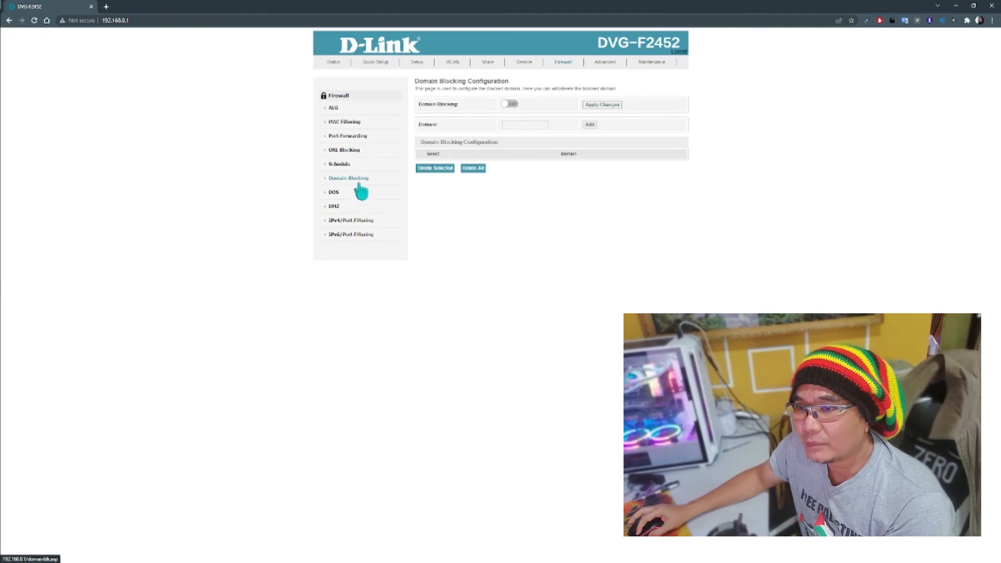
left_click(352, 151)
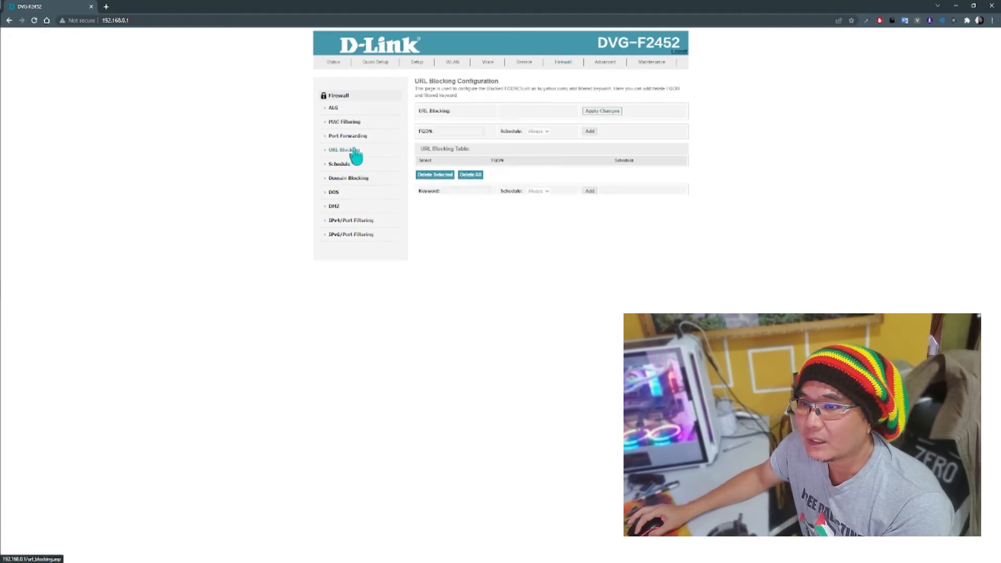
left_click(362, 179)
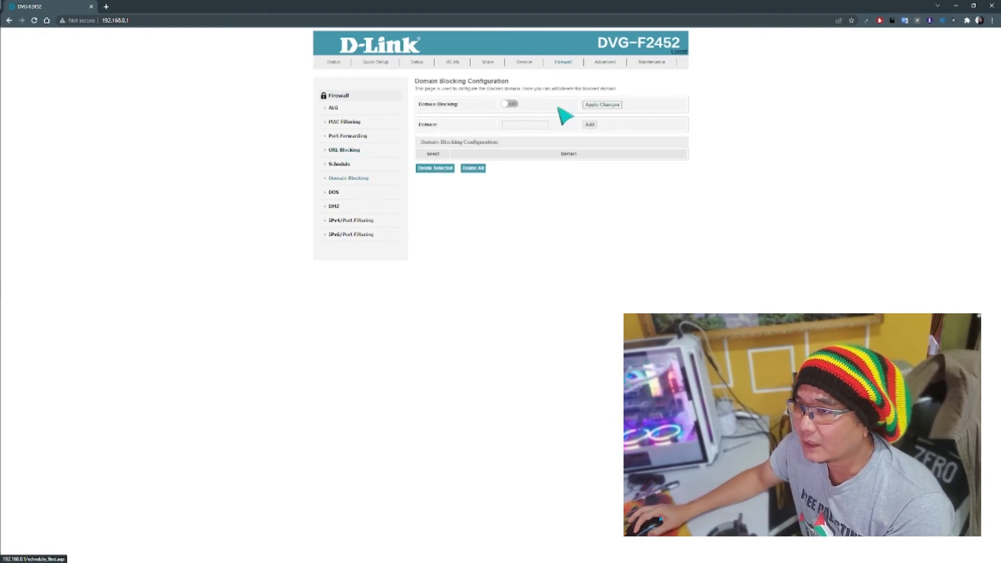
Enable domain blocking, add youtube.com to the blocked domains and apply the changes
left_click(512, 104)
left_click(602, 105)
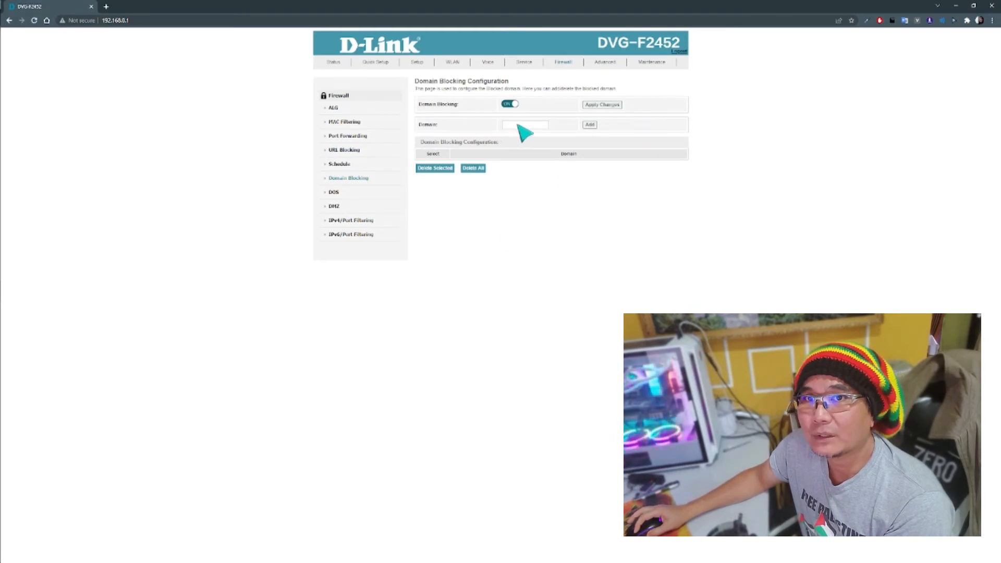
mouse_move(752, 535)
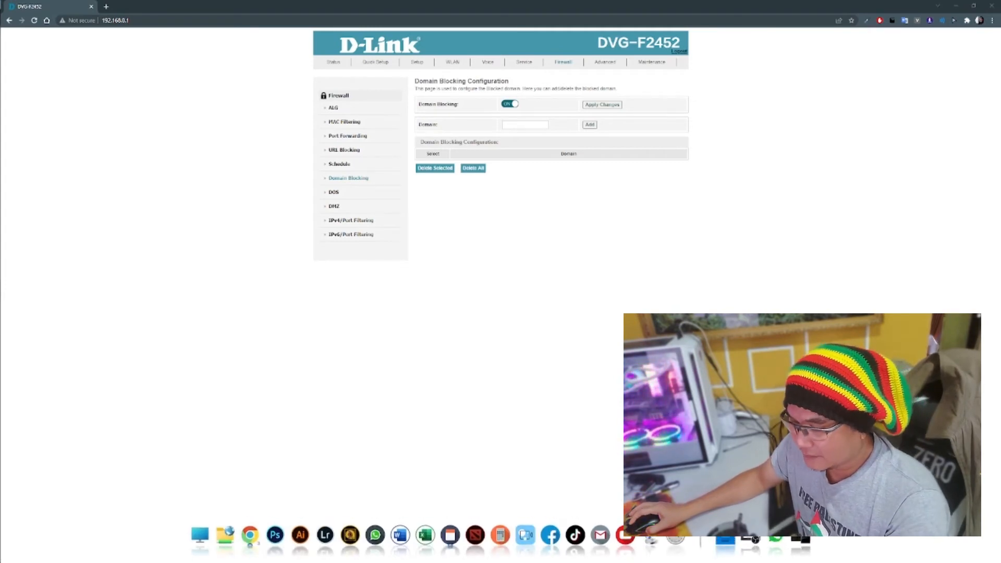
left_click(526, 125)
type("youtube")
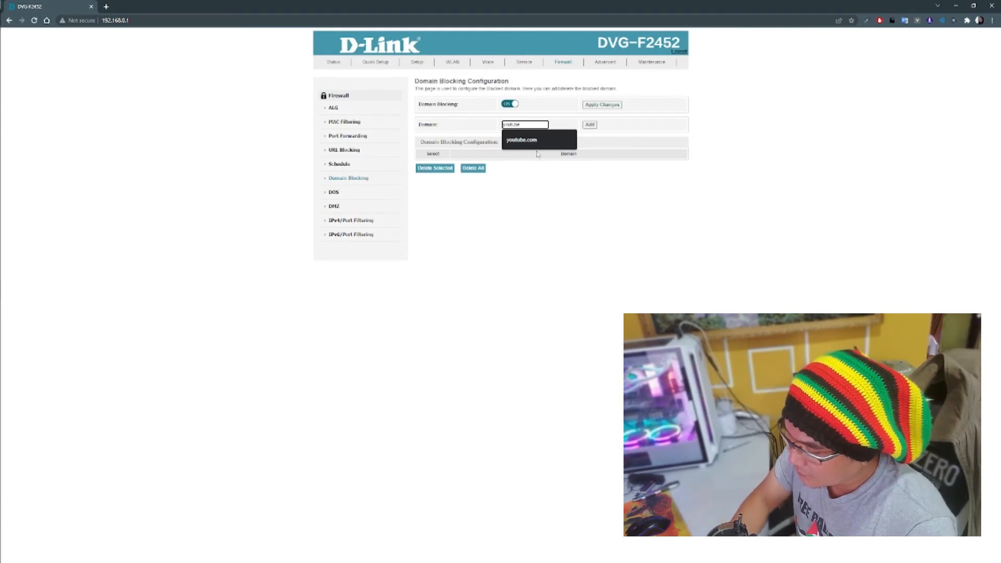
type(".com")
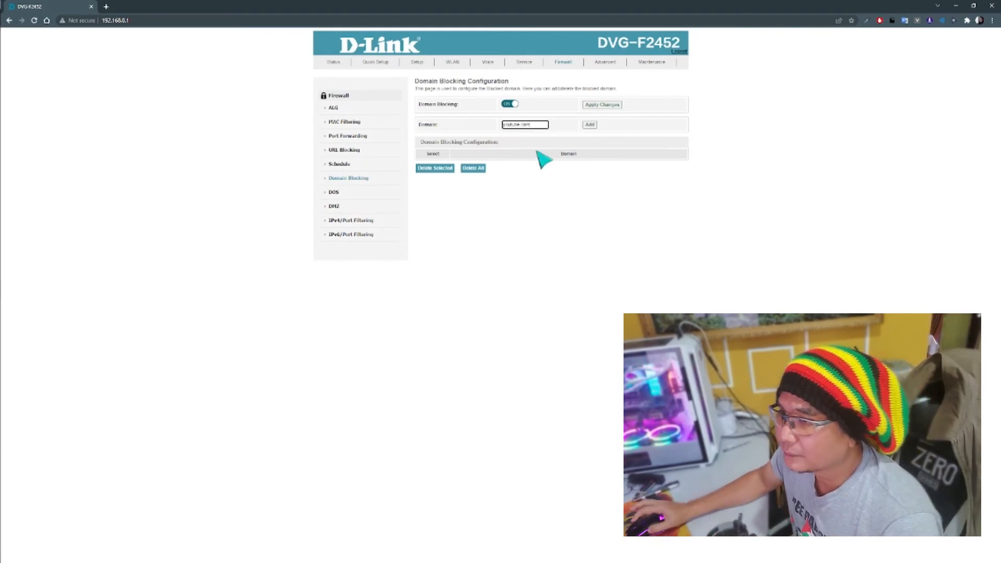
left_click(591, 125)
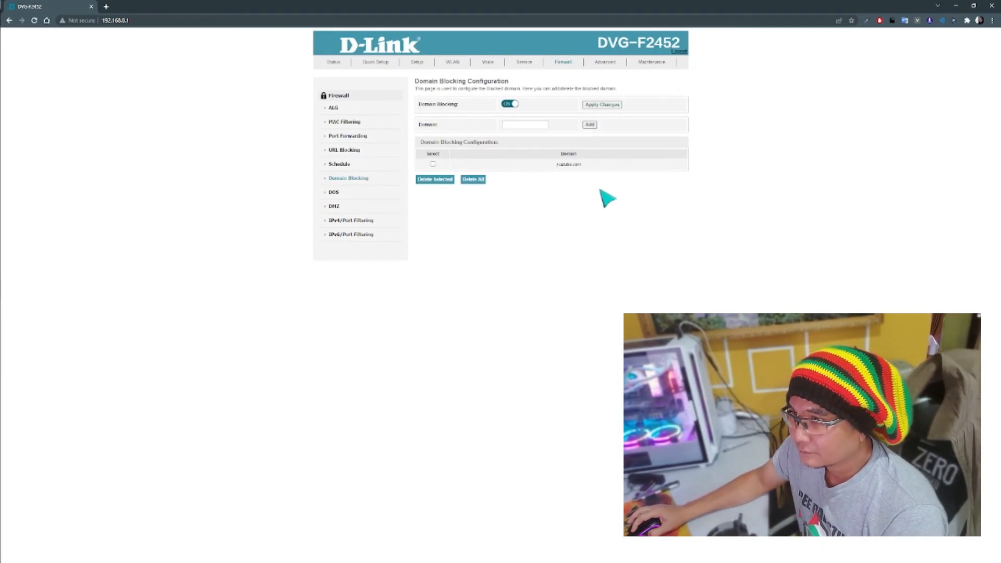
left_click(604, 106)
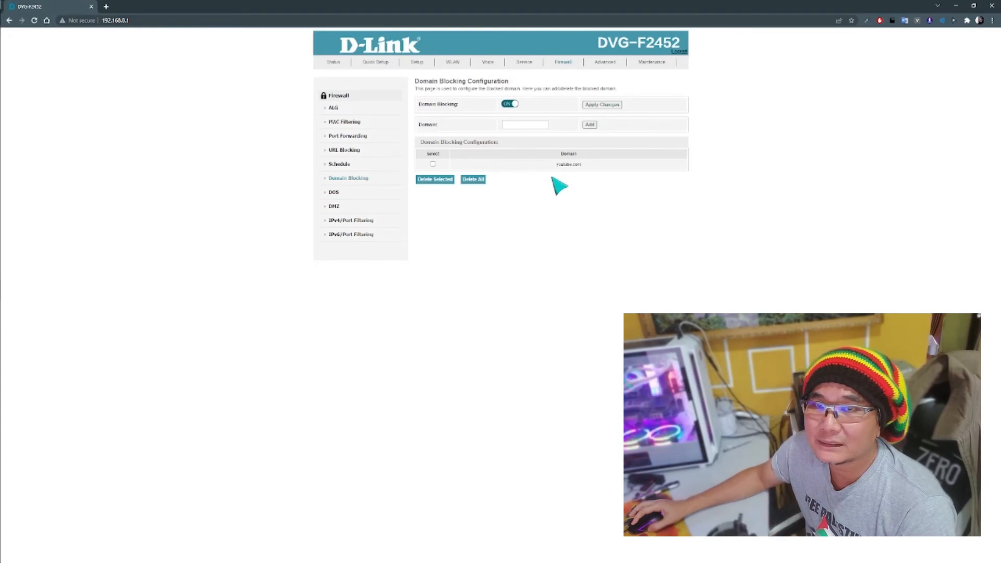
left_click(349, 150)
left_click(512, 110)
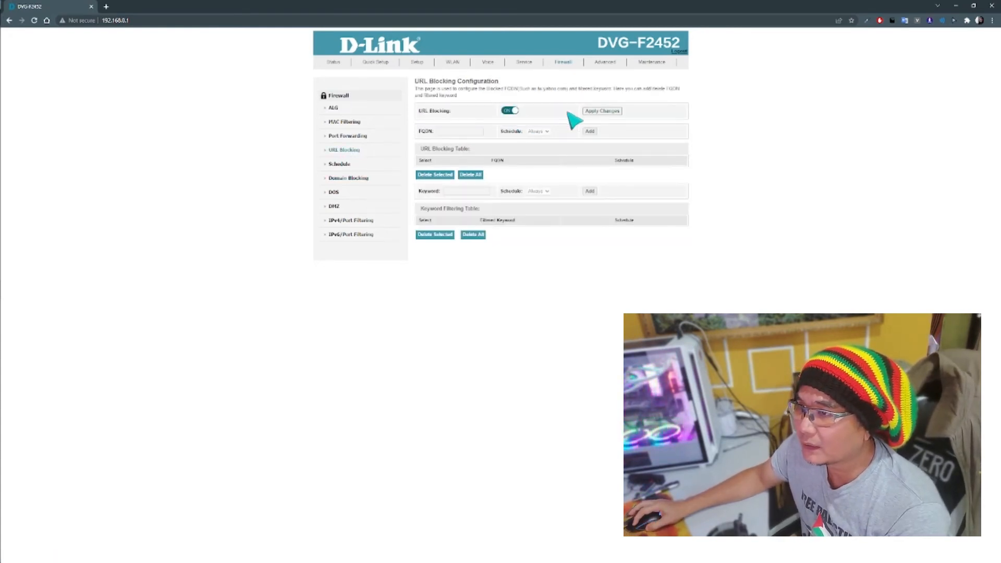
left_click(604, 111)
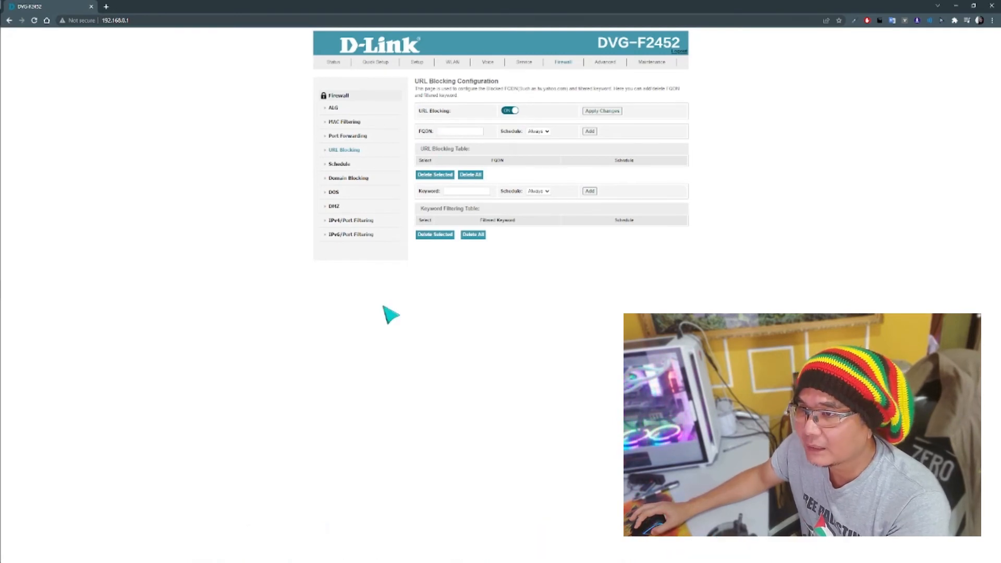
left_click(456, 132)
key("ctrl+v")
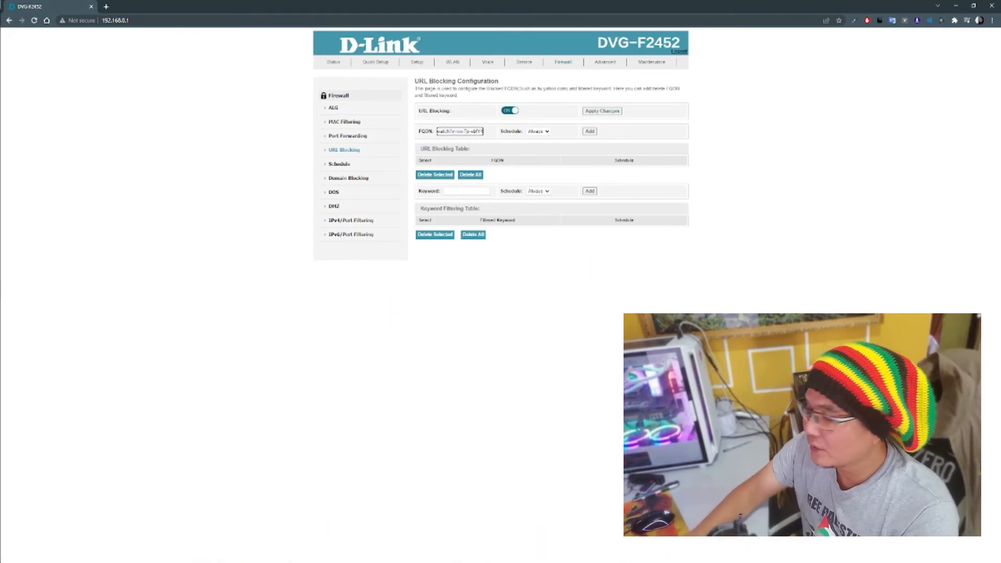
key("Home")
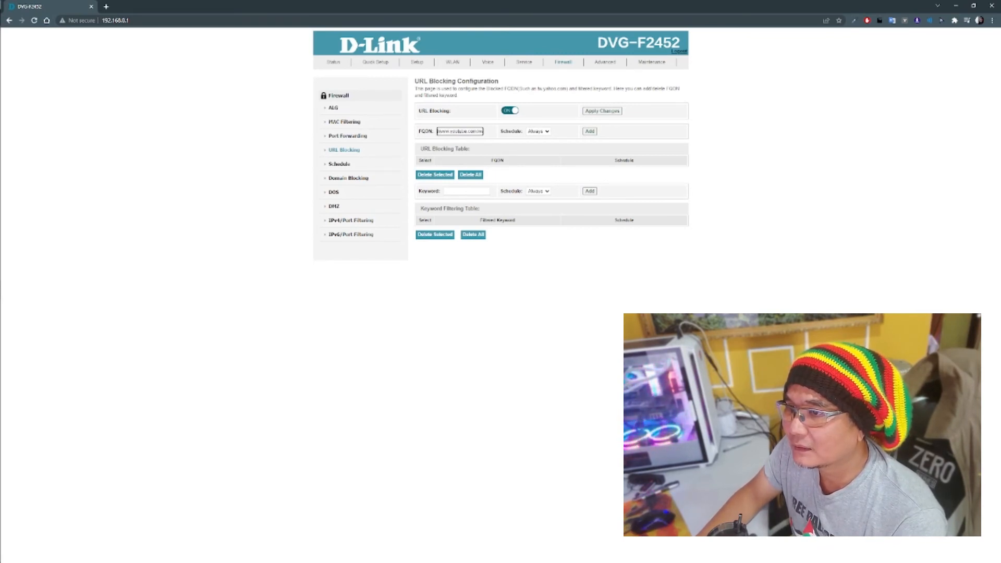
left_click(590, 131)
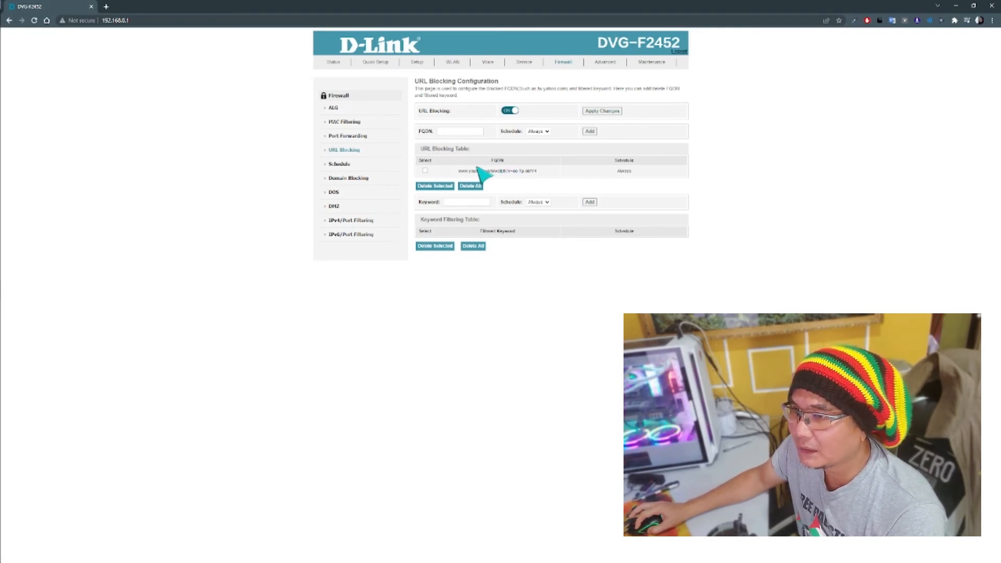
left_click_drag(458, 171, 541, 173)
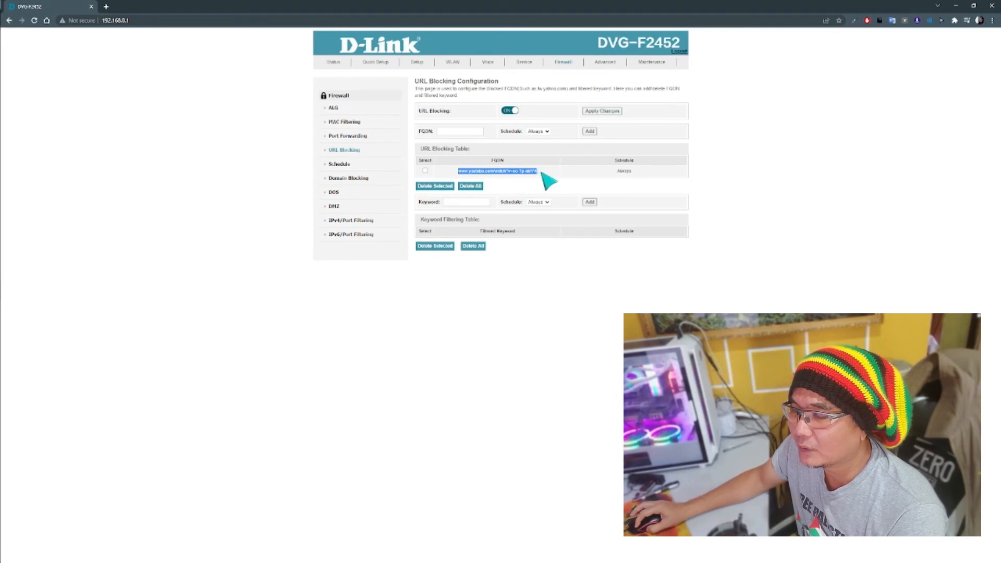
left_click(637, 182)
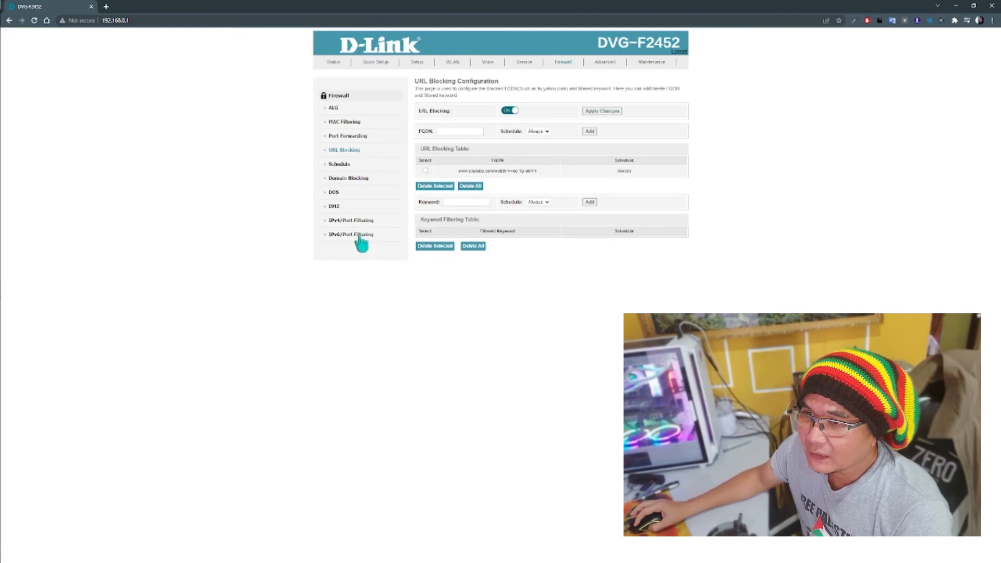
Review the domain blocking, URL blocking, MAC filtering and schedule configuration pages
left_click(344, 179)
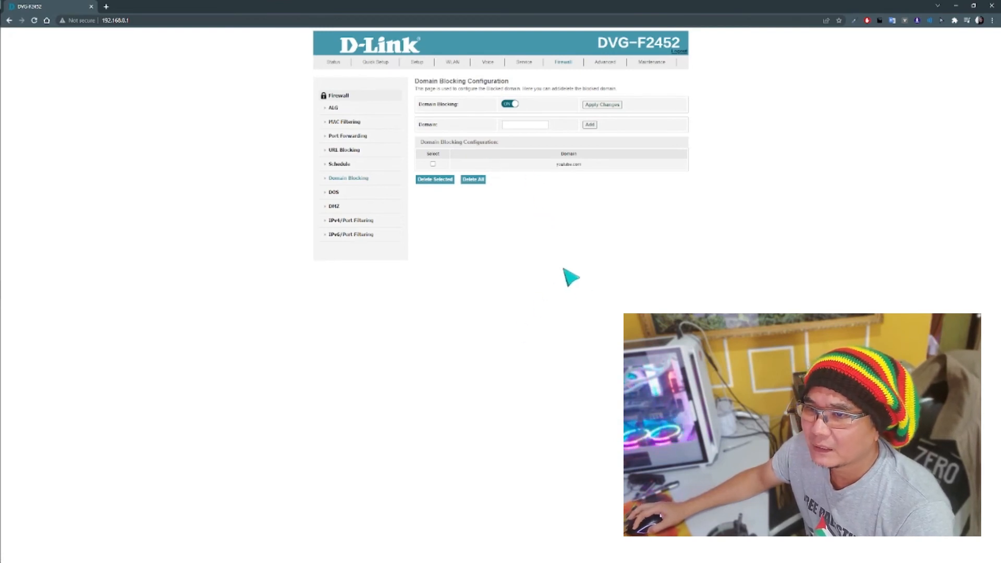
left_click(353, 151)
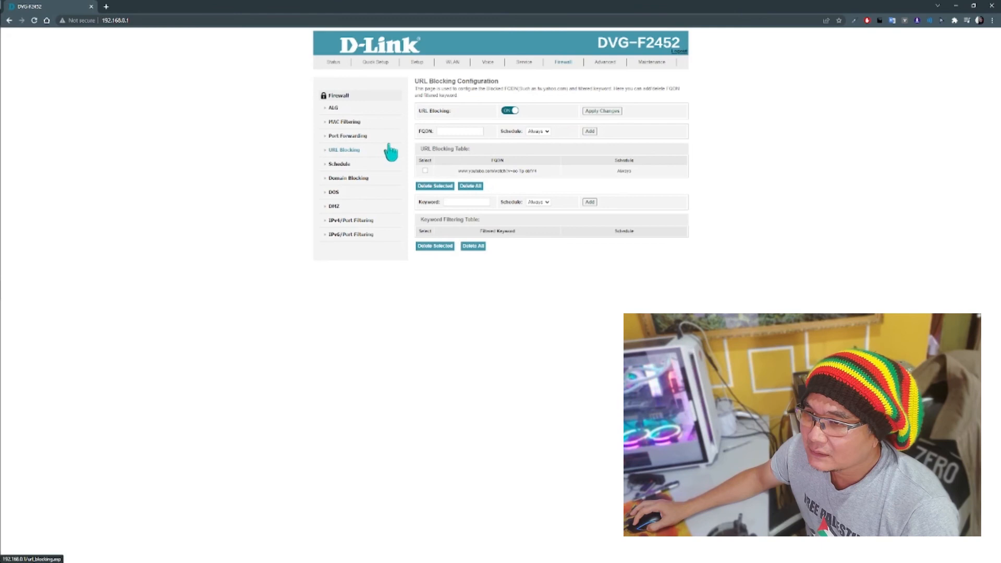
left_click(354, 128)
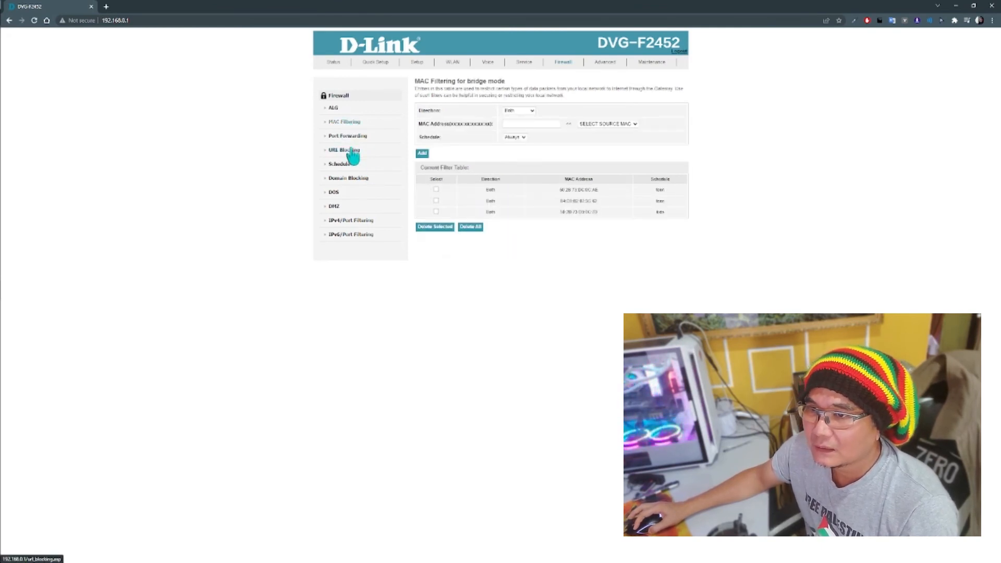
left_click(344, 166)
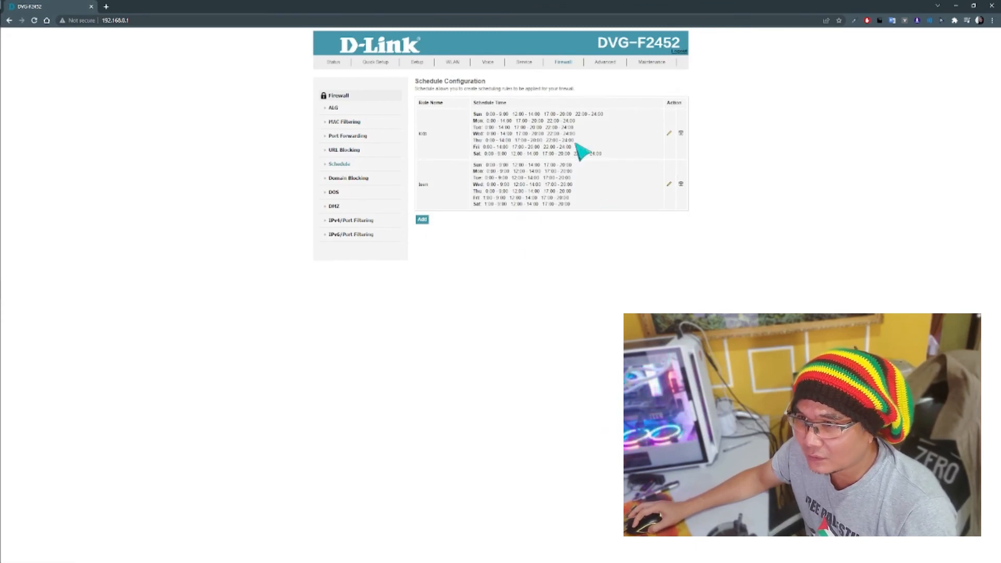
left_click(349, 151)
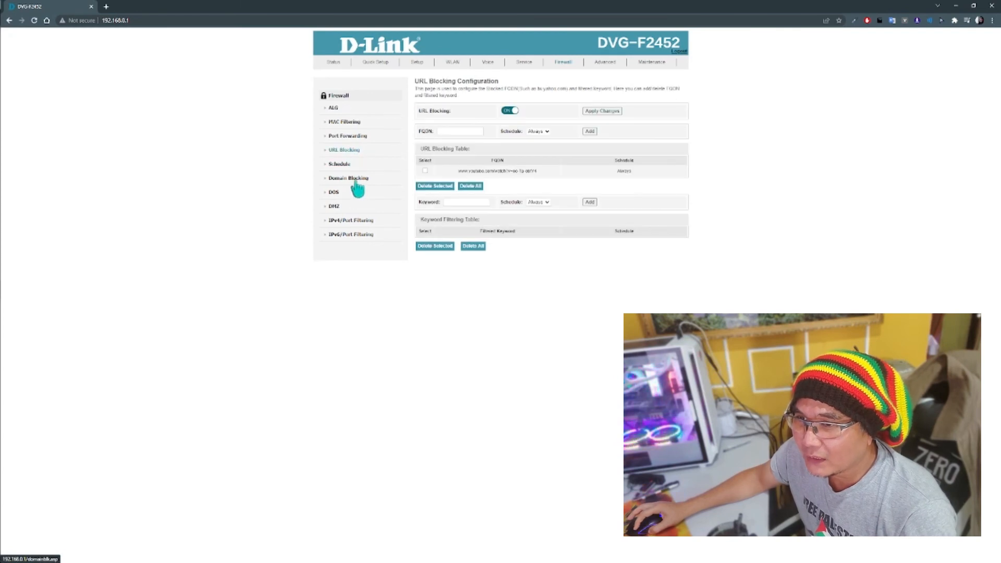
left_click(356, 180)
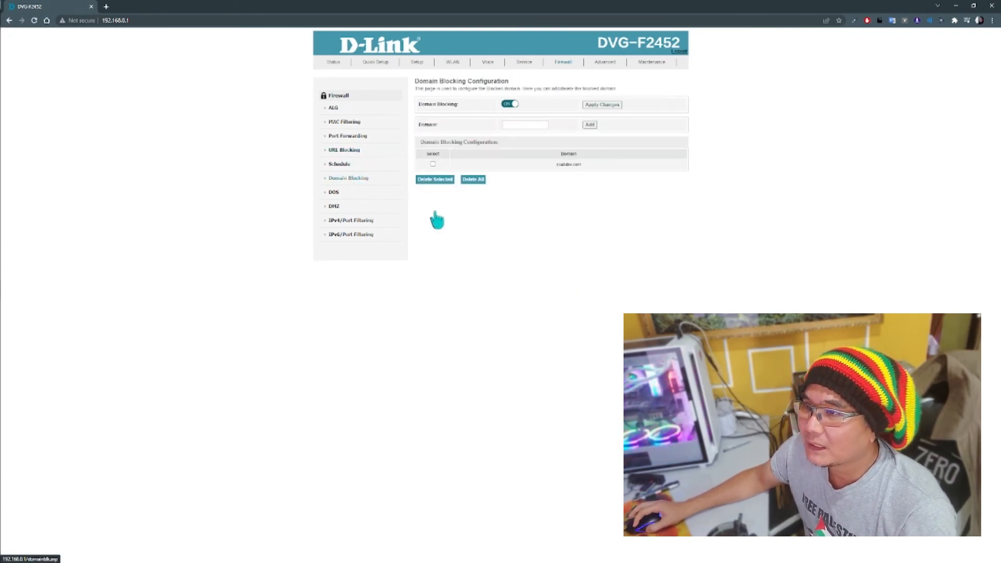
Commit the current router settings and reboot the router
left_click(653, 64)
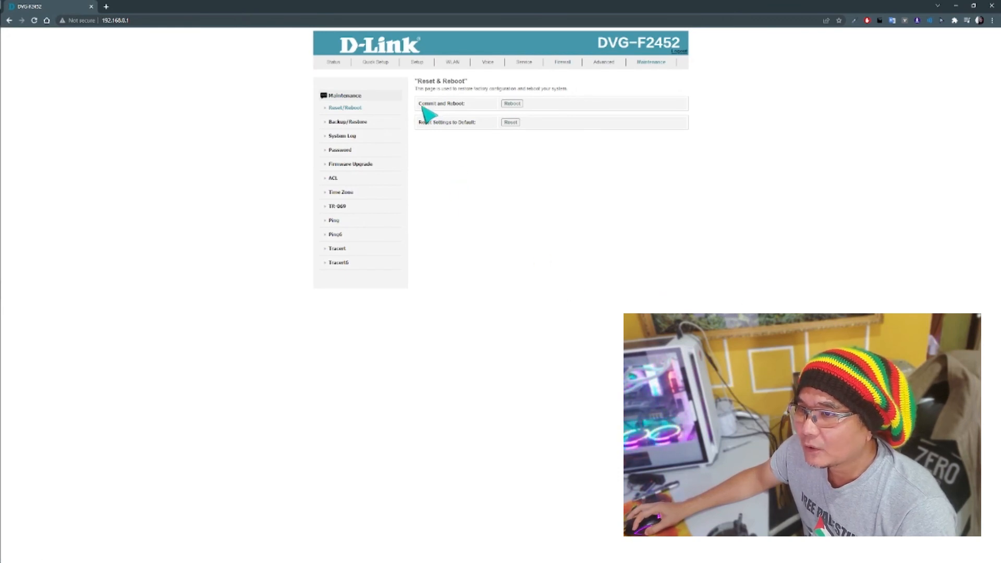
left_click(514, 106)
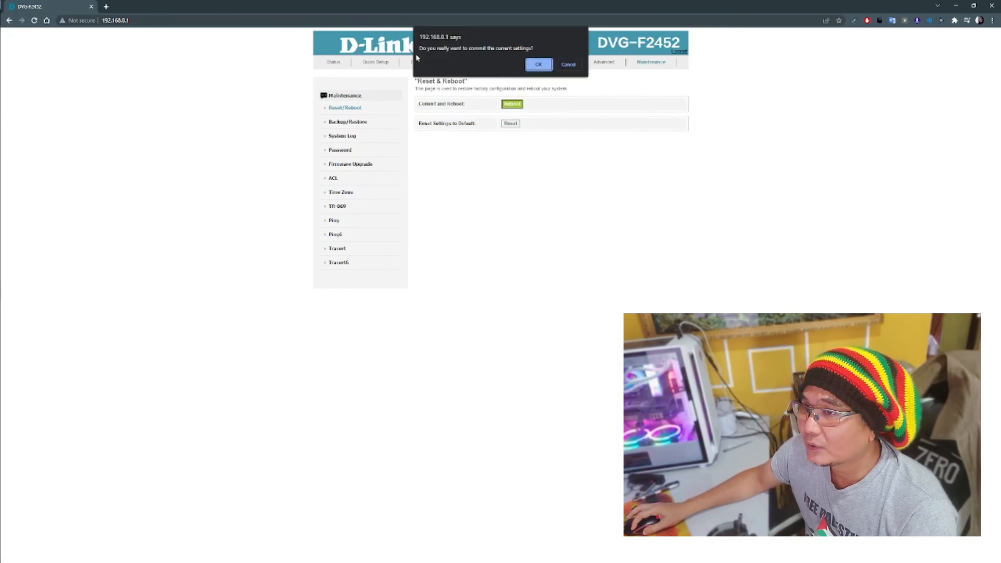
left_click(540, 65)
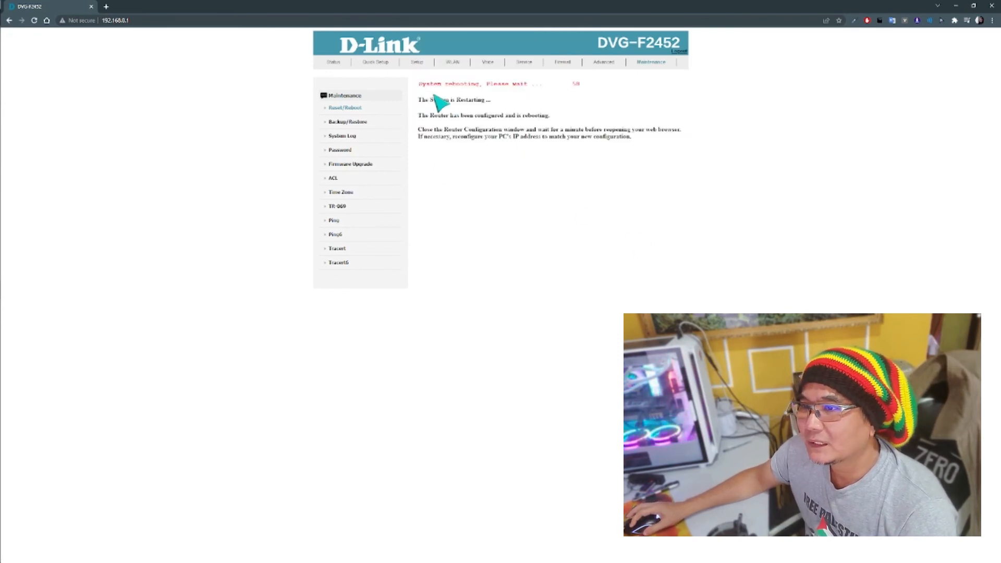